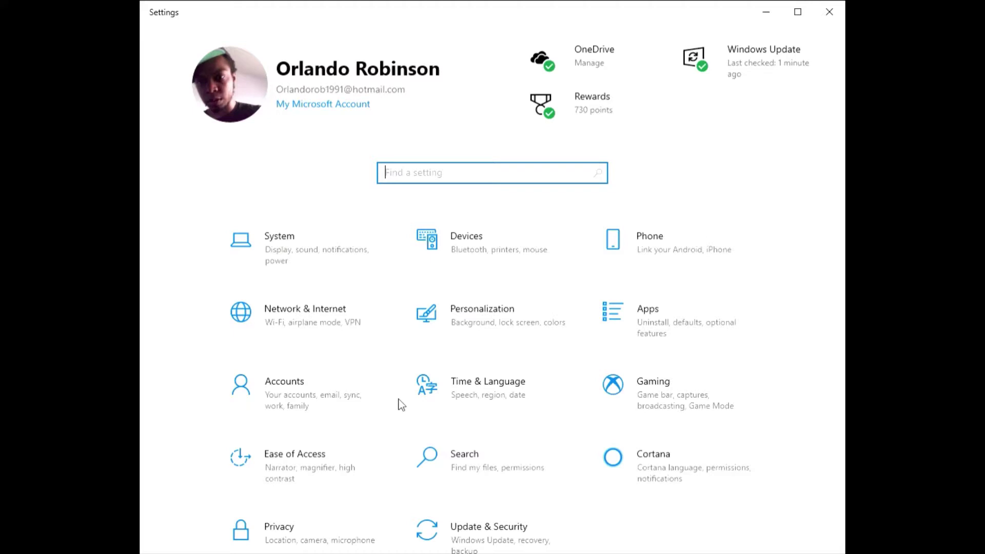
Arrow through the Settings home category tiles until System is selected
key(Down)
key(Down)
key(Left)
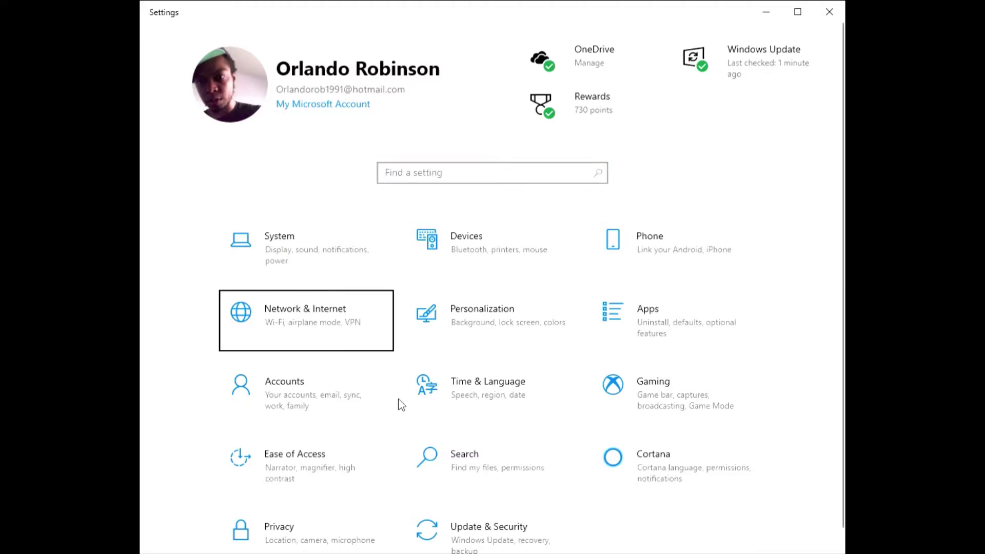
key(Up)
key(Down)
key(Down)
key(Right)
key(Right)
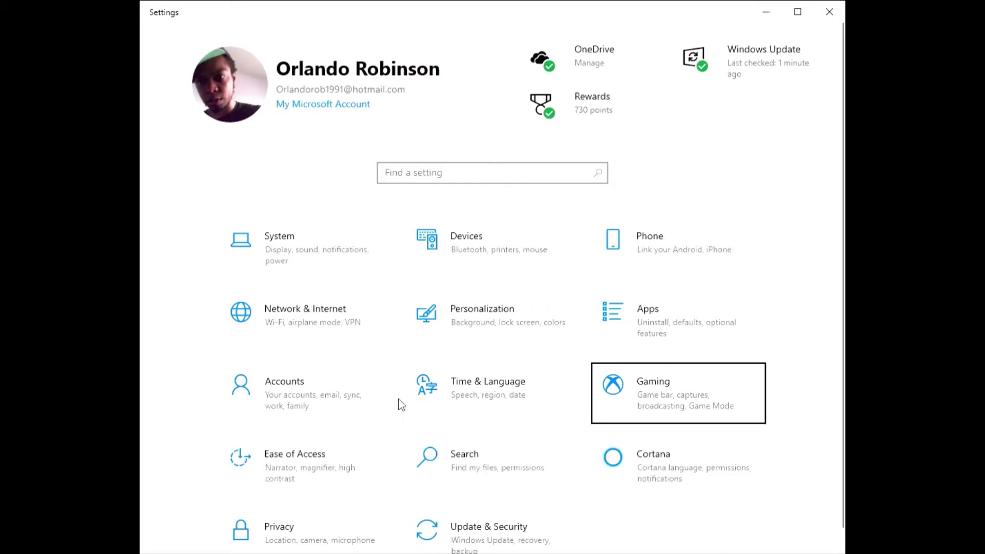
key(Left)
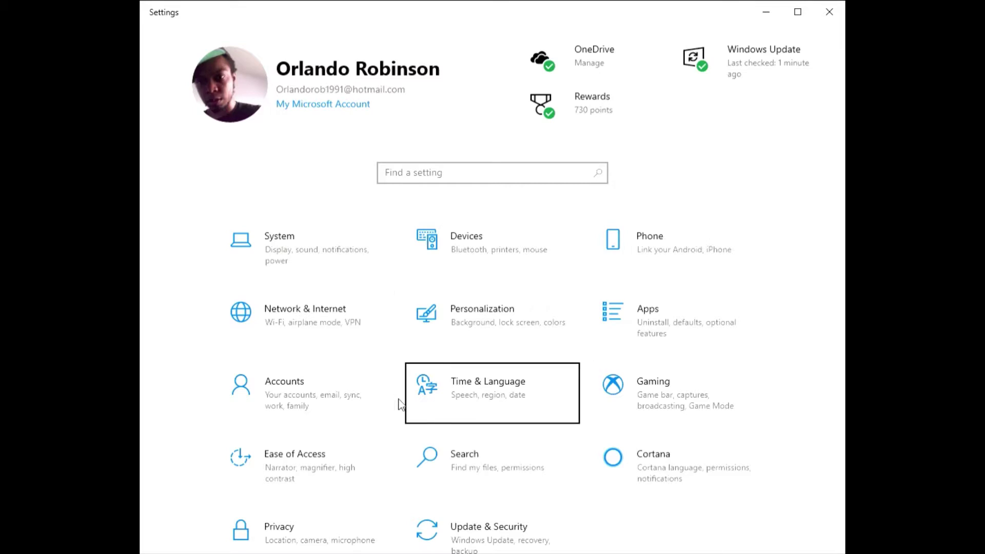
key(Up)
key(Up)
key(Left)
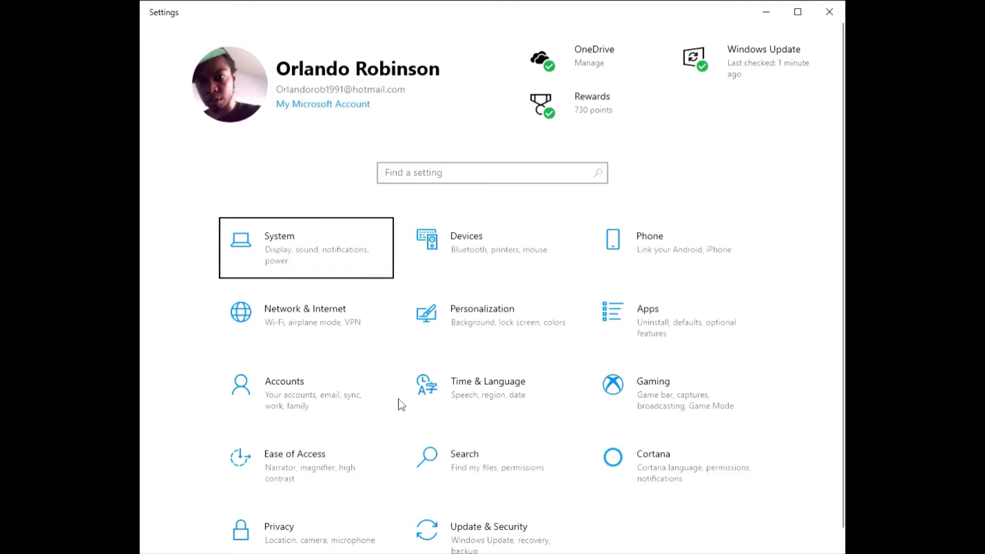
key(Right)
key(Right)
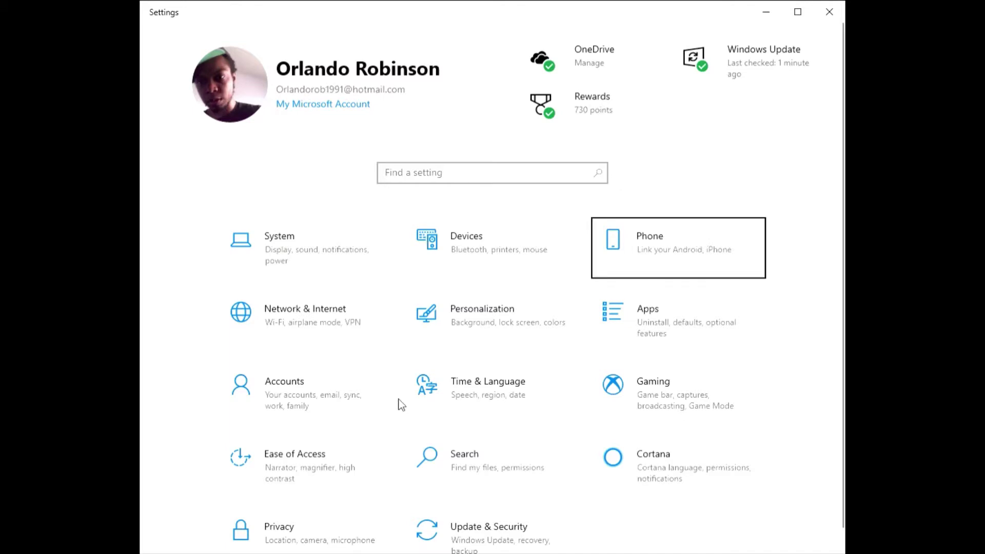
key(Left)
key(Left)
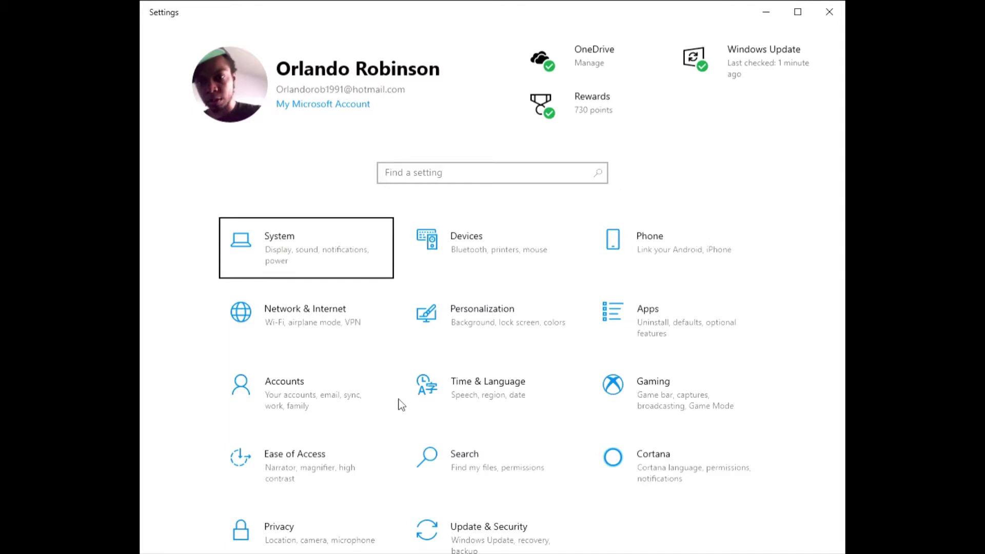
Open System and go to its Sound page
key(Return)
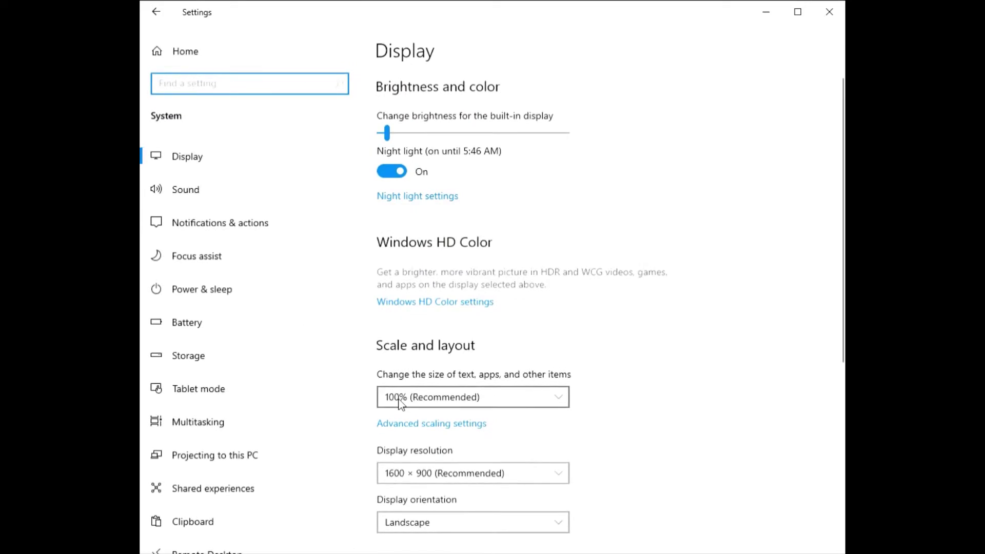
key(Tab)
key(Down)
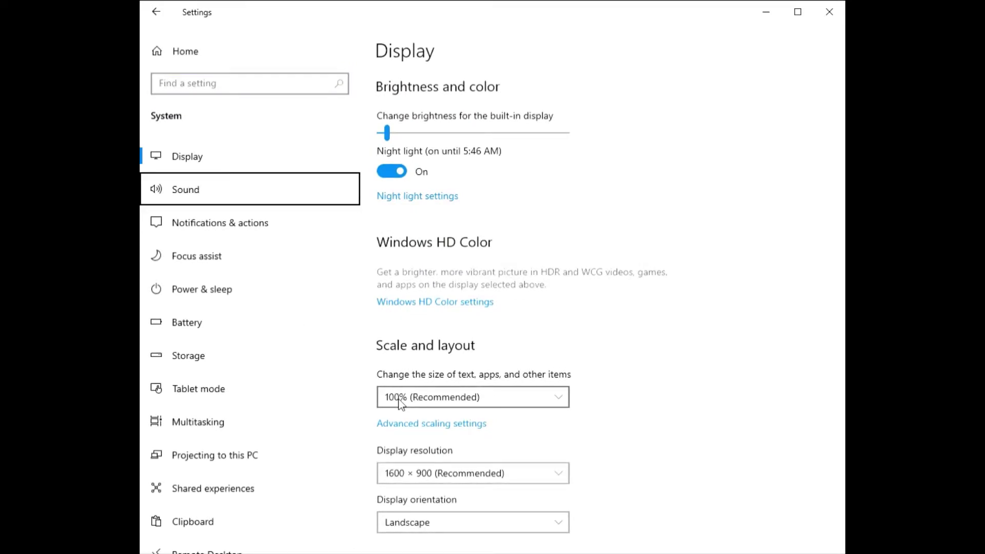
key(Return)
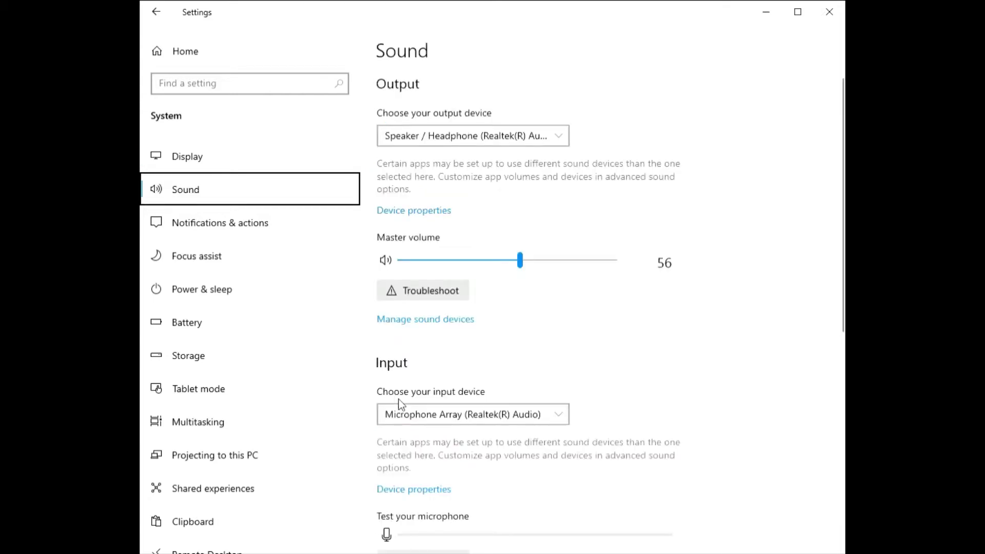
Go through Sound's related settings and open Microphone privacy settings
key(Tab)
key(Tab)
key(Tab)
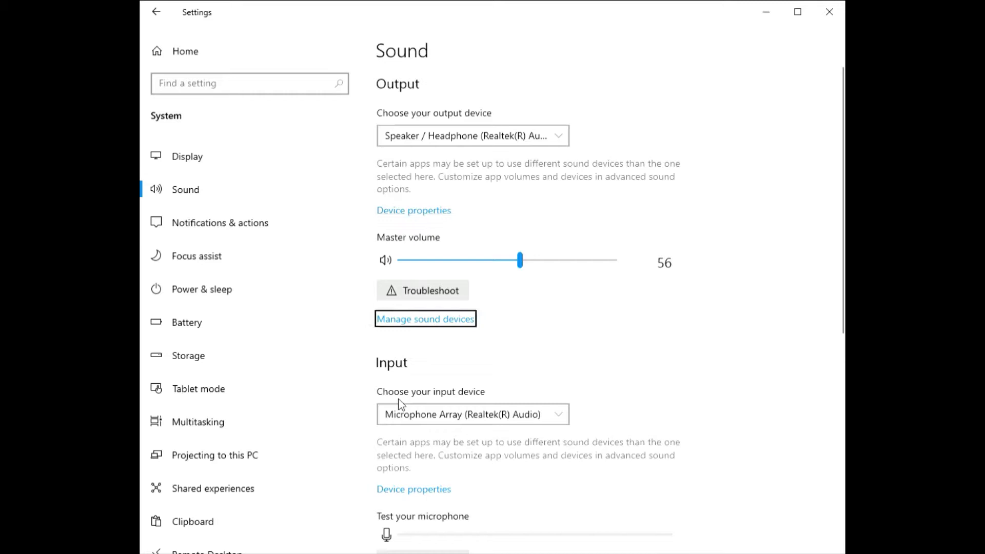
key(Tab)
key(Tab)
key(Tab)
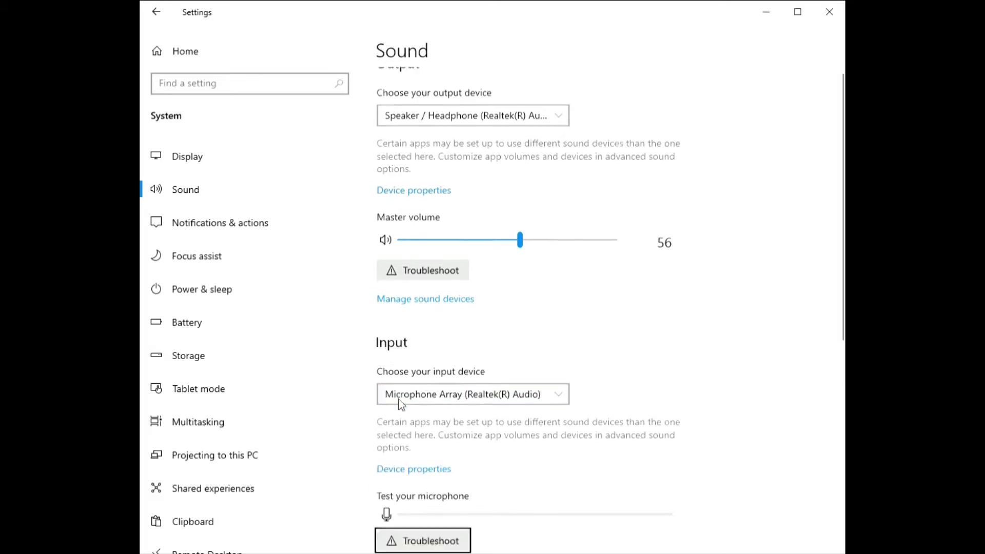
key(Tab)
key(Tab)
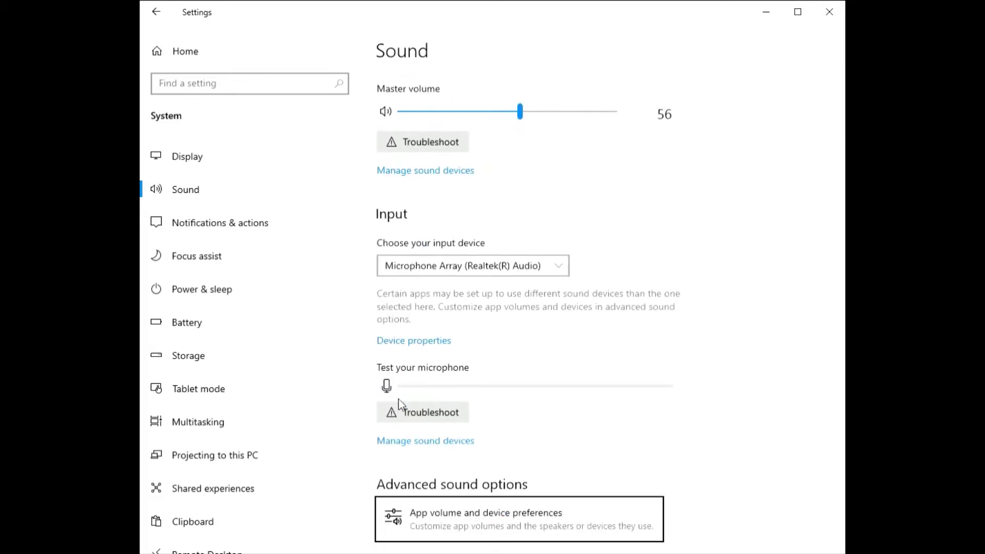
key(Tab)
key(Tab)
key(Tab)
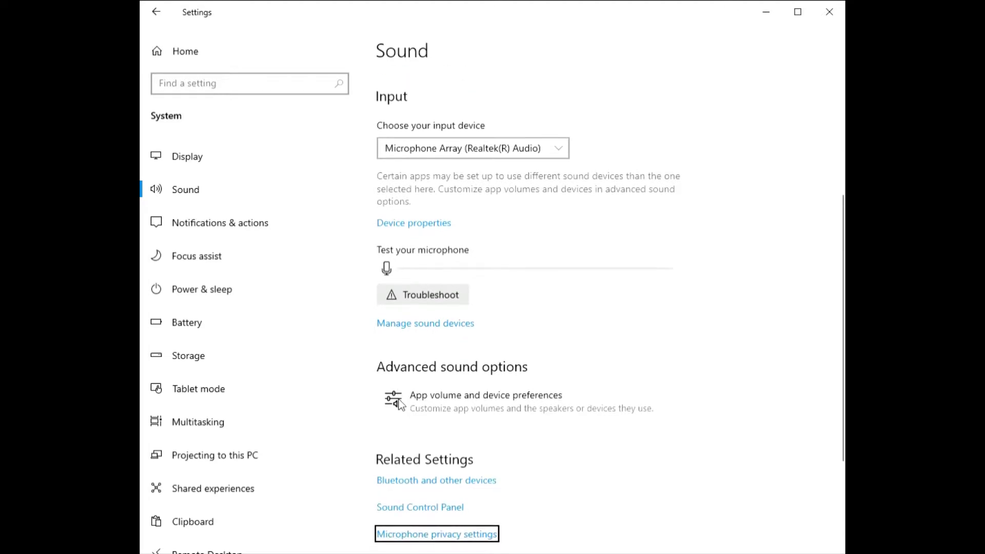
key(shift+Tab)
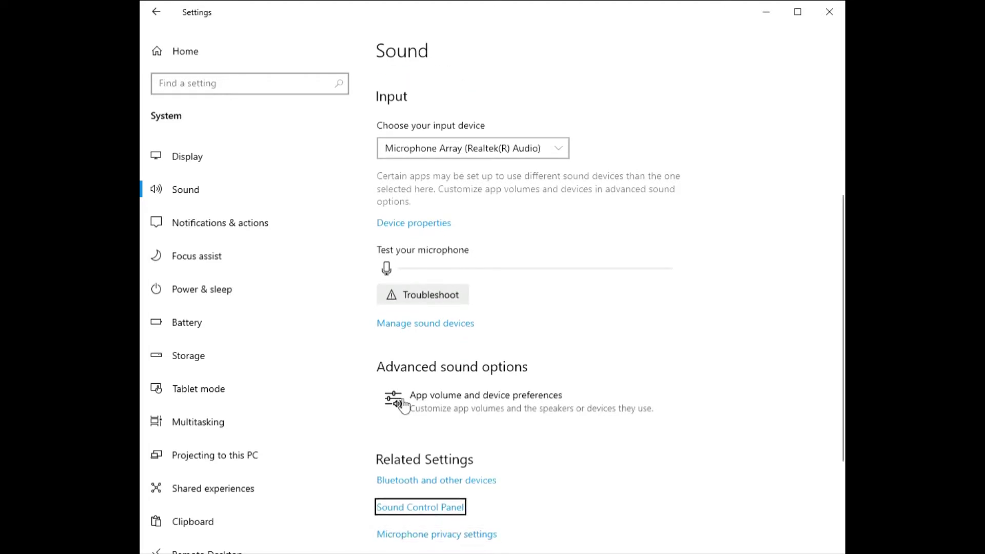
key(shift+Tab)
key(Tab)
key(Tab)
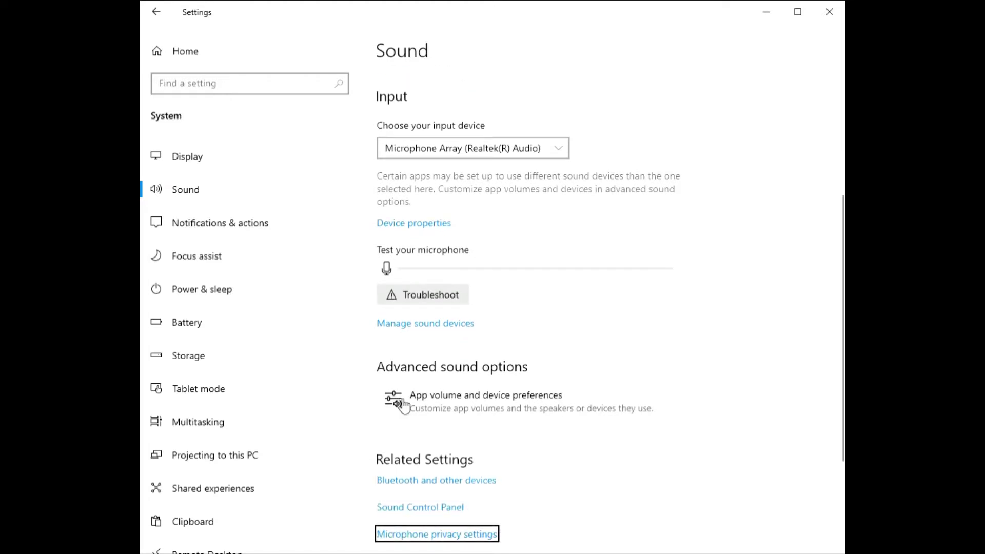
key(Tab)
key(shift+Tab)
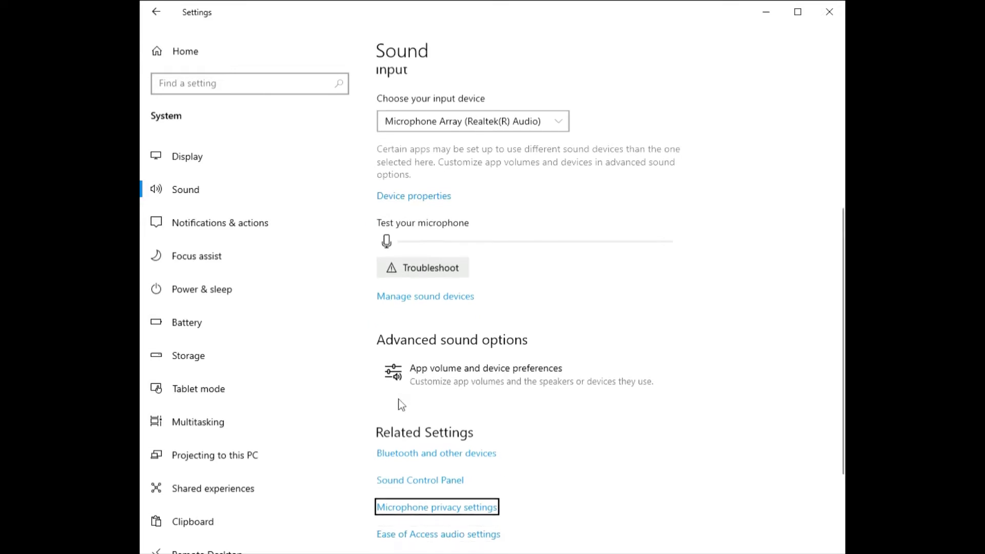
key(Return)
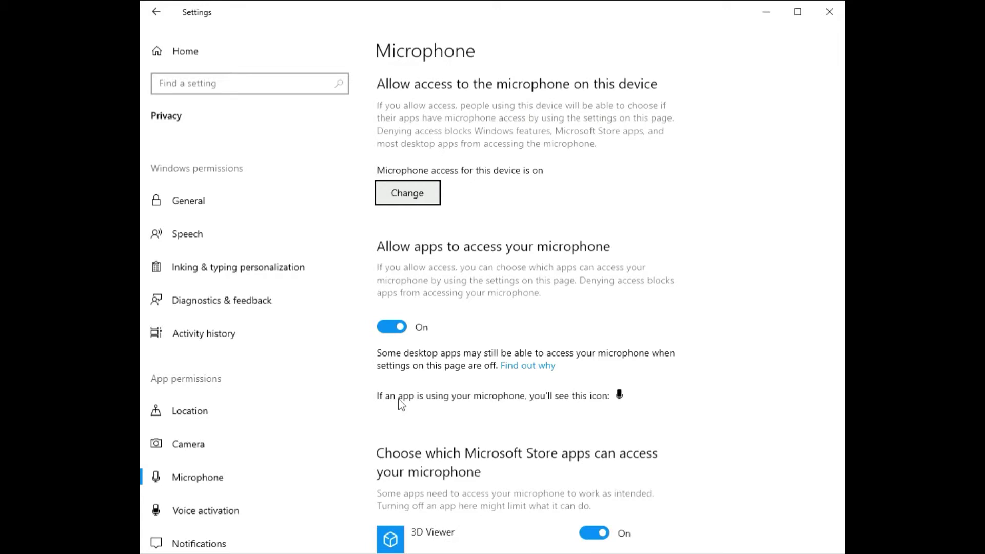
Move past the device and app microphone access toggles toward the per-app list
key(Tab)
key(shift+Tab)
key(Tab)
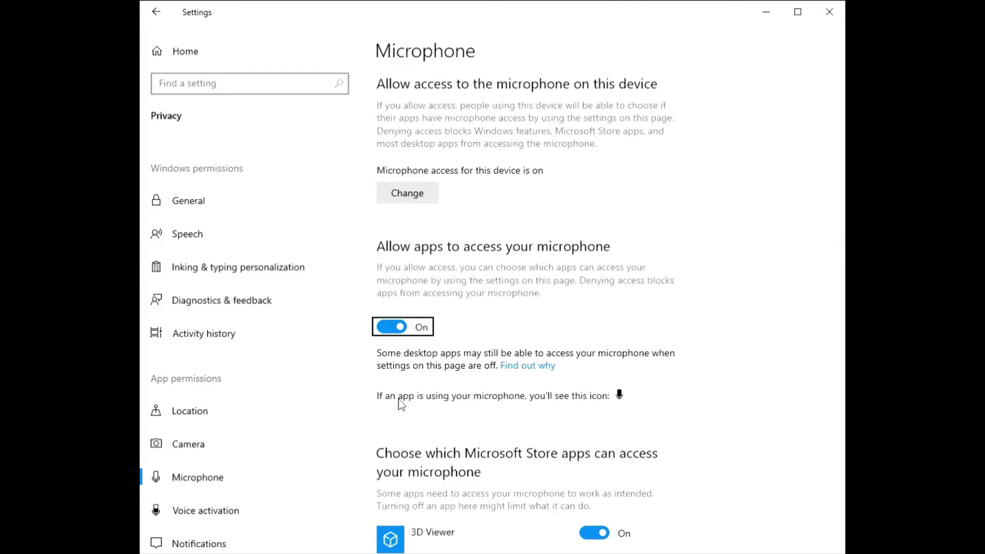
key(Tab)
key(Tab)
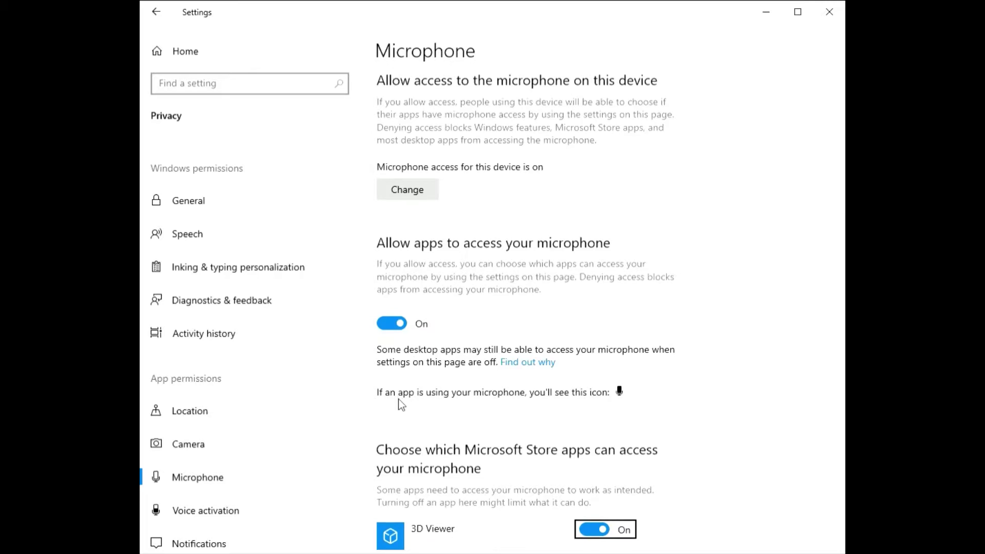
key(Tab)
key(Tab)
key(Tab)
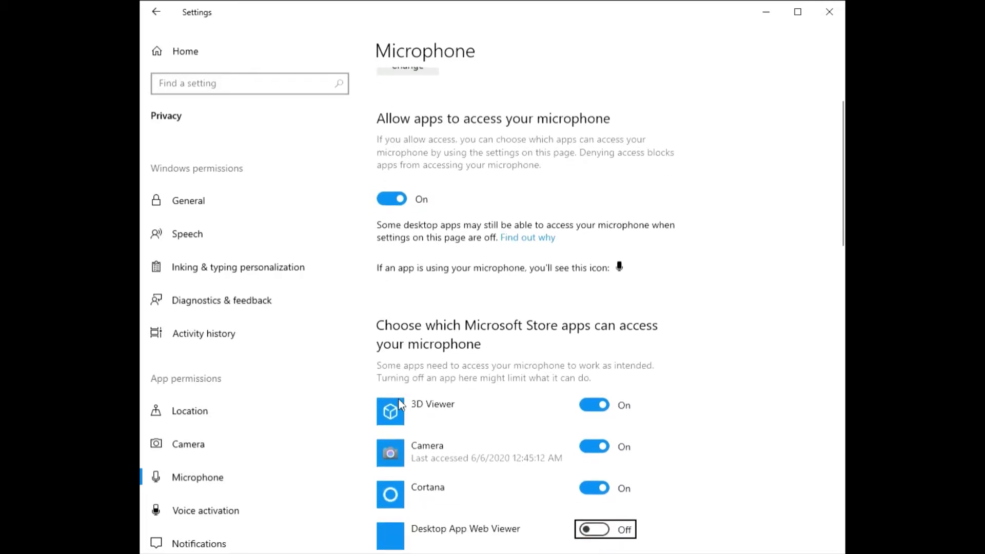
key(shift+Tab)
key(shift+Tab)
key(shift+Tab)
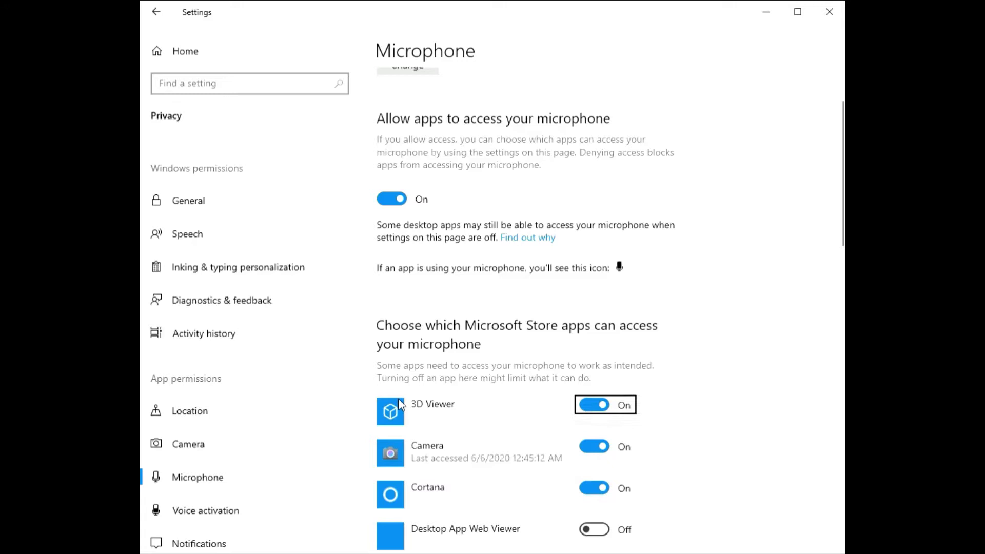
Browse the per-app microphone list, where Desktop App Web Viewer and Messaging are off
key(Tab)
key(Tab)
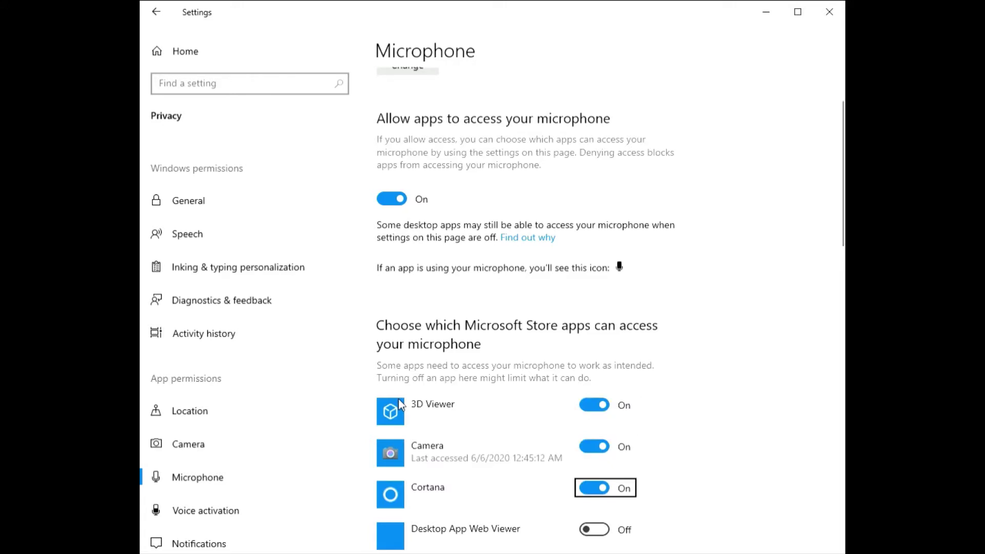
key(Tab)
key(Tab)
key(shift+Tab)
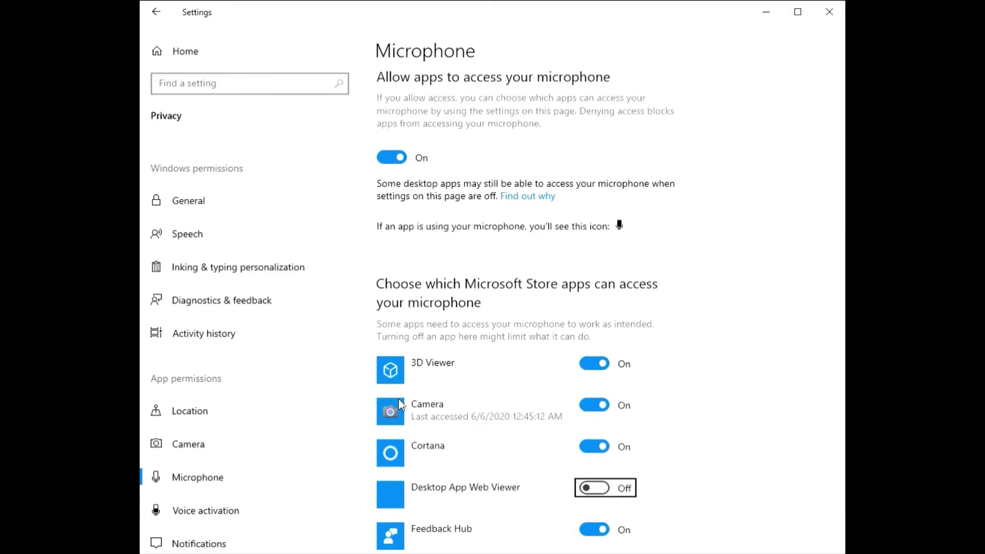
key(shift+Tab)
key(shift+Tab)
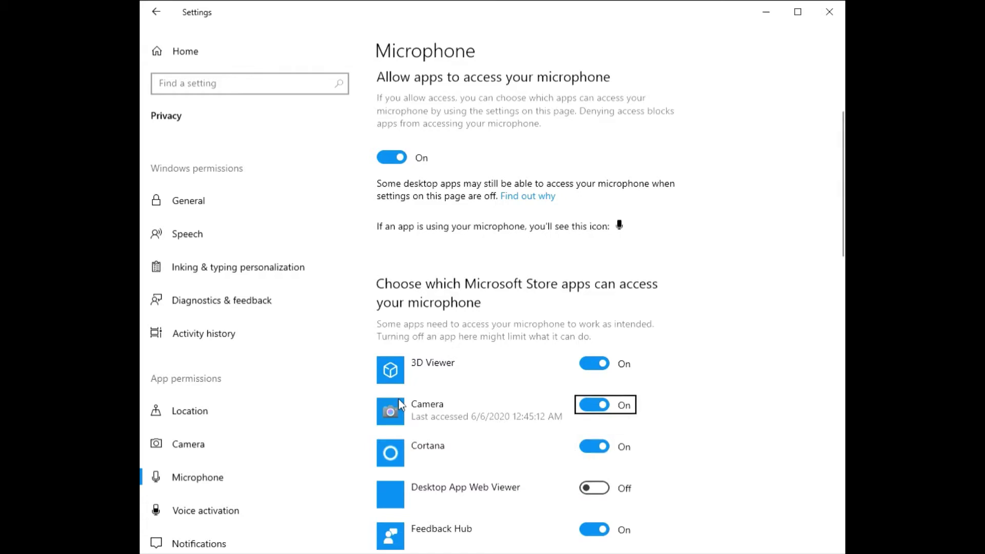
key(shift+Tab)
key(Tab)
key(Tab)
key(Tab)
key(Tab)
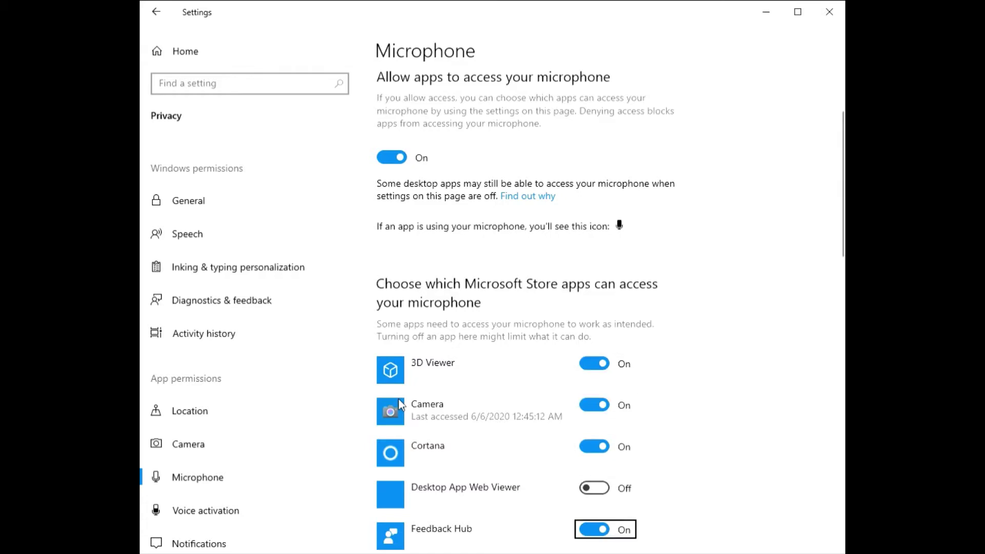
key(Tab)
key(Tab)
key(shift+Tab)
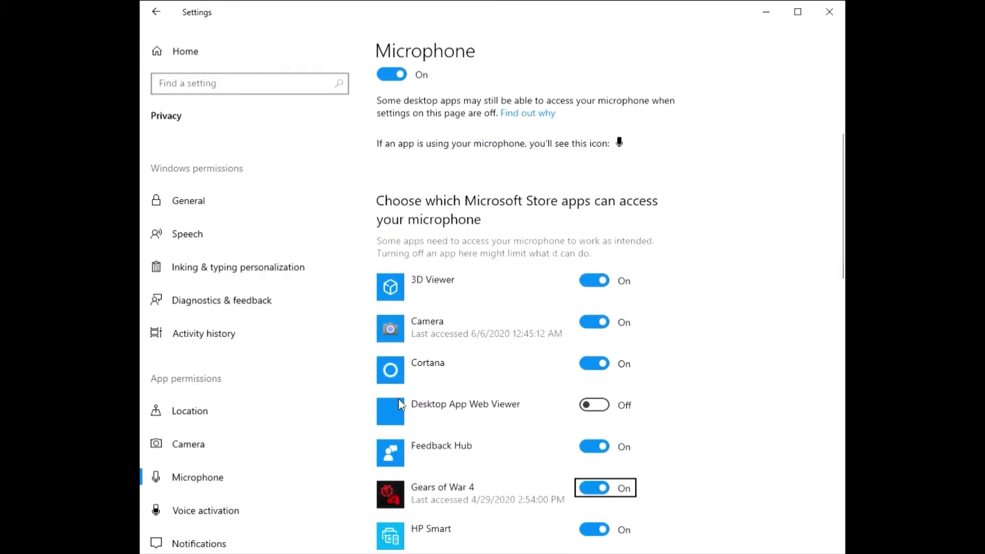
key(shift+Tab)
key(shift+Tab)
key(shift+Tab)
key(shift+Tab)
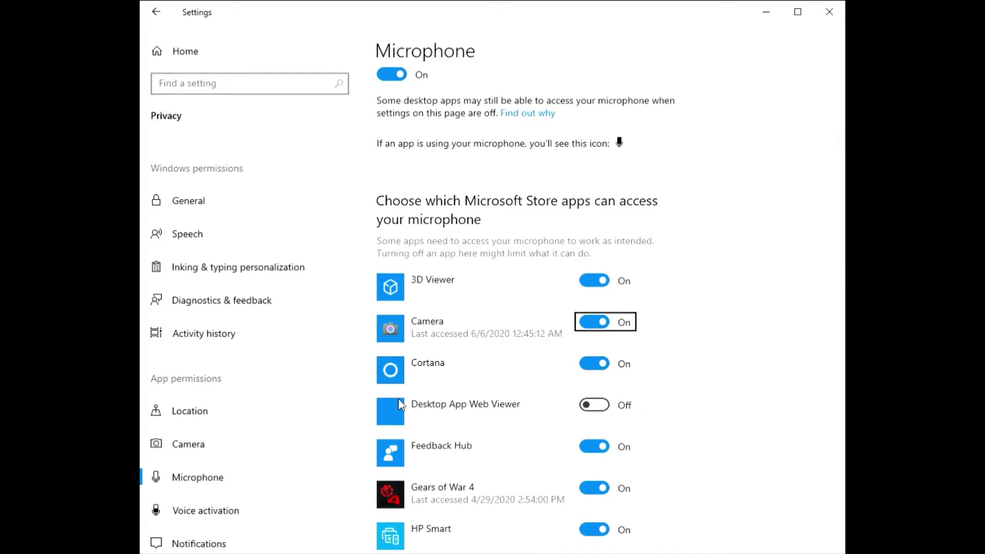
key(Tab)
key(Tab)
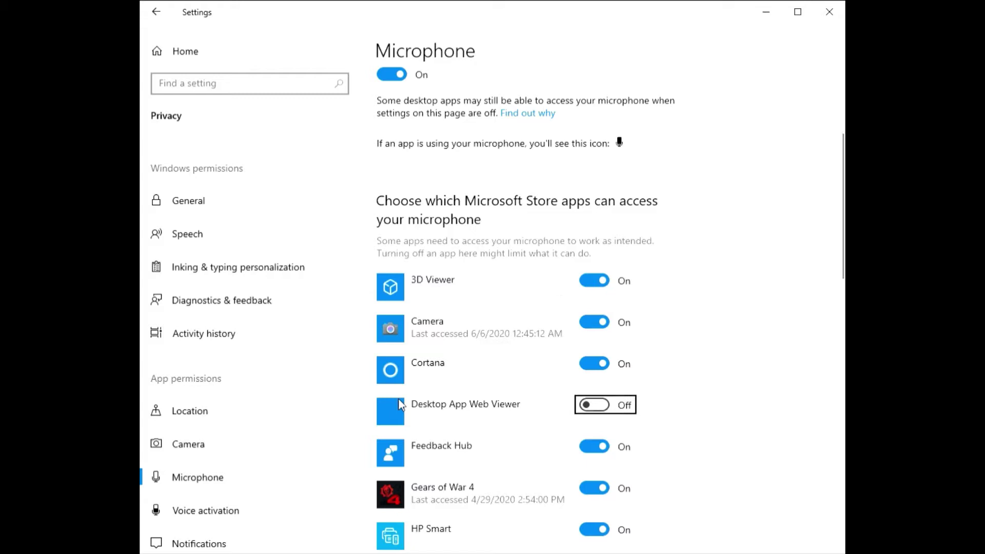
key(Tab)
key(Tab)
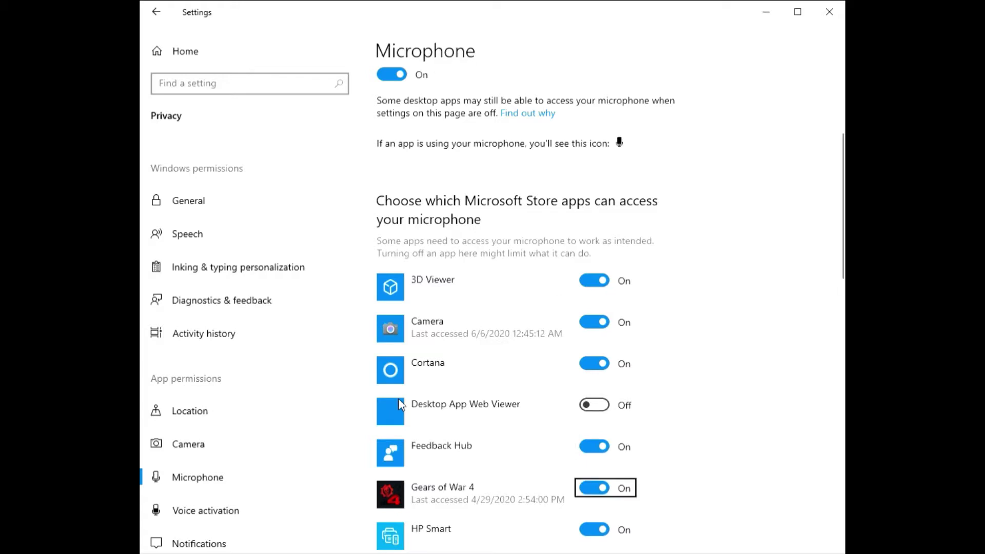
key(Tab)
key(Tab)
key(Tab)
key(Tab)
key(Tab)
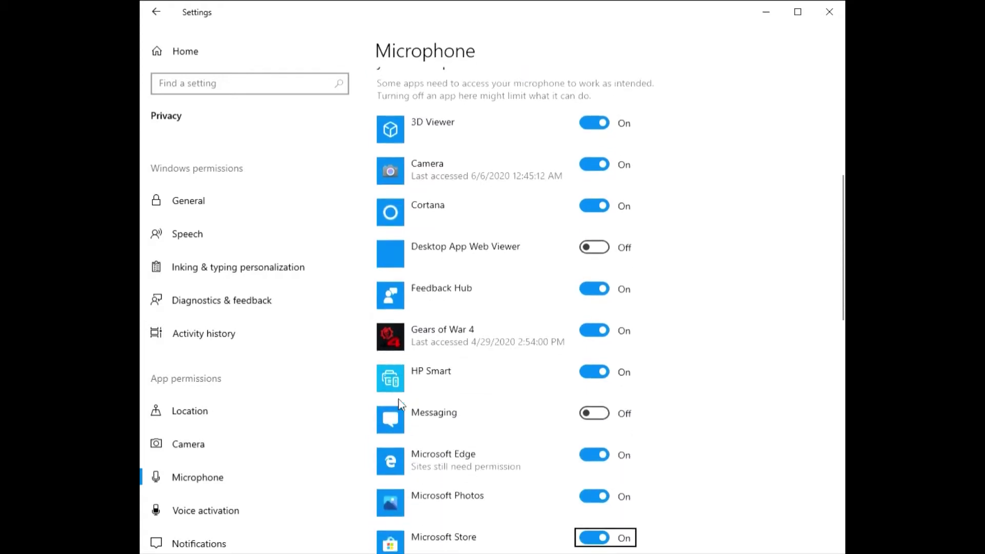
key(Tab)
key(Tab)
key(Tab)
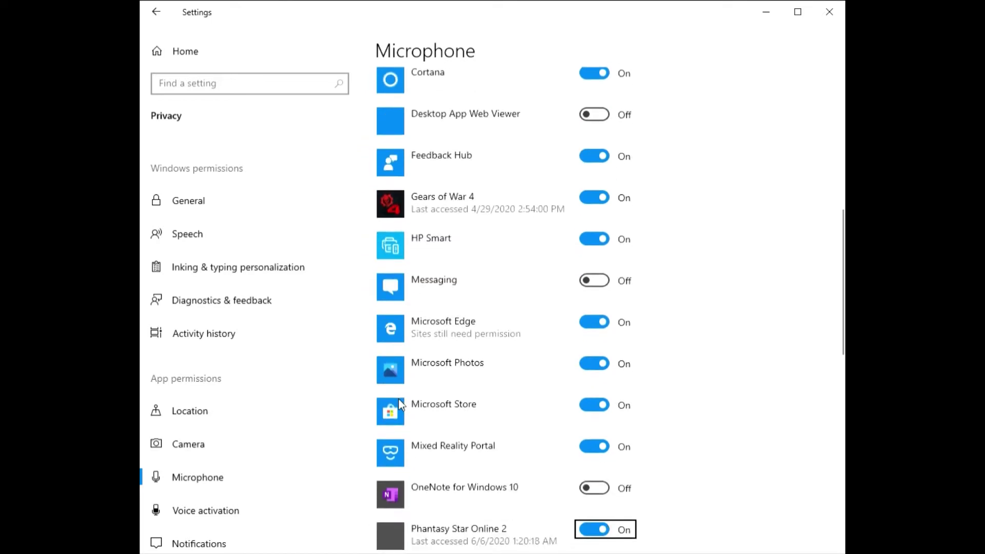
key(shift+Tab)
key(shift+Tab)
key(shift+Tab)
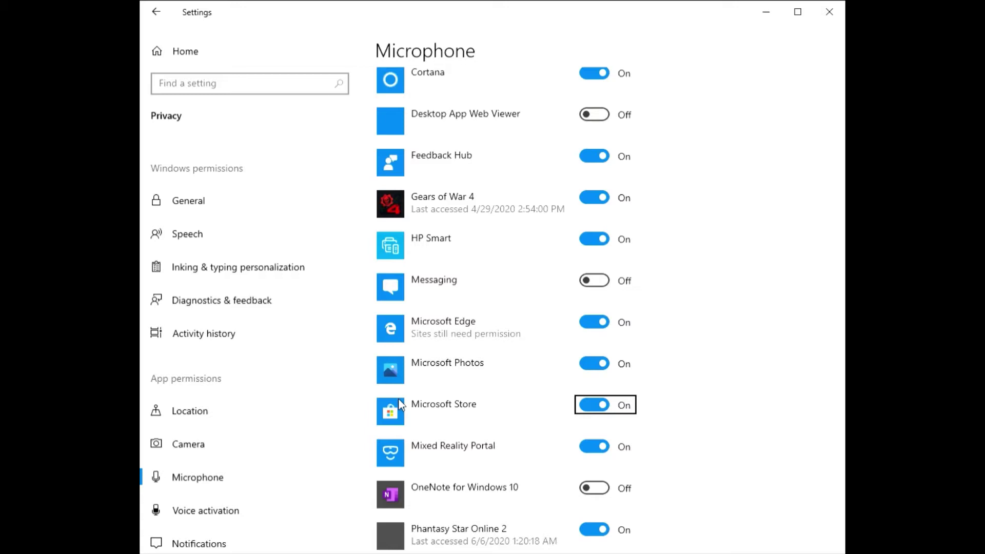
key(Tab)
key(Tab)
key(Tab)
key(Tab)
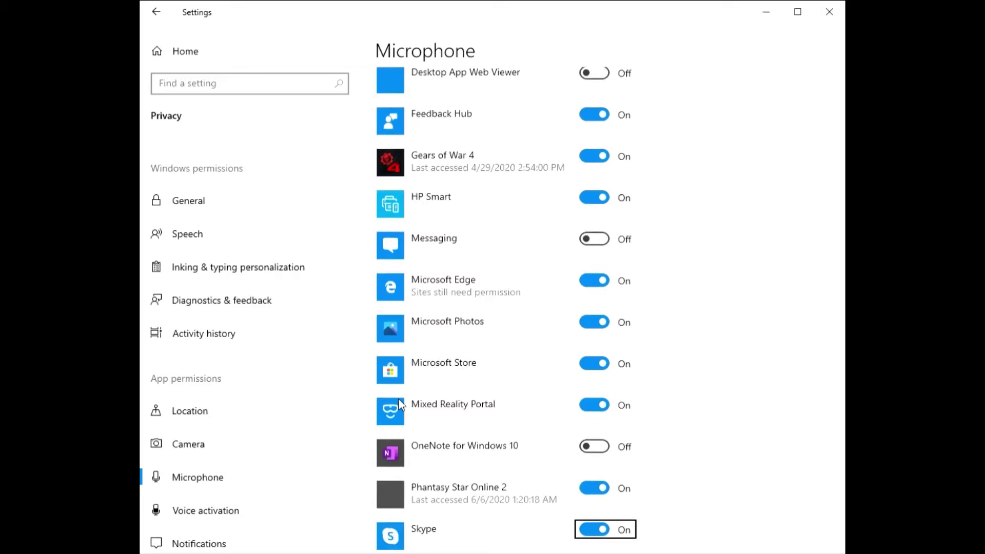
key(shift+Tab)
key(Tab)
key(Tab)
key(shift+Tab)
key(shift+Tab)
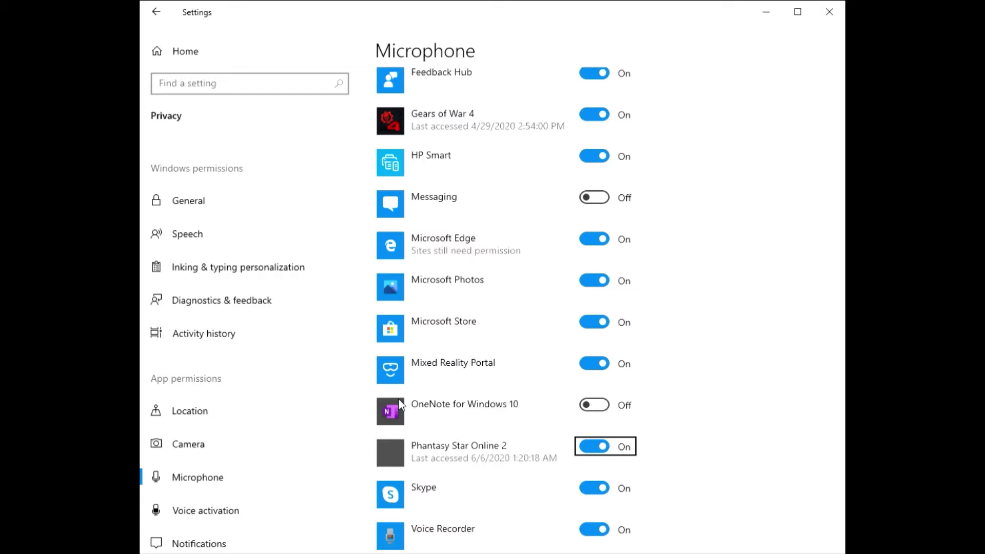
key(Tab)
key(shift+Tab)
key(Tab)
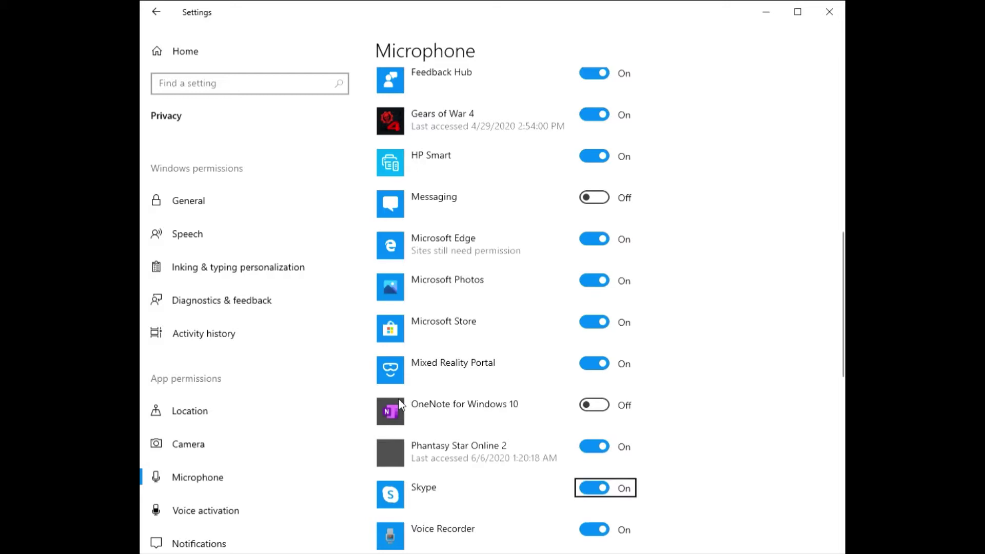
key(Tab)
key(Tab)
key(Tab)
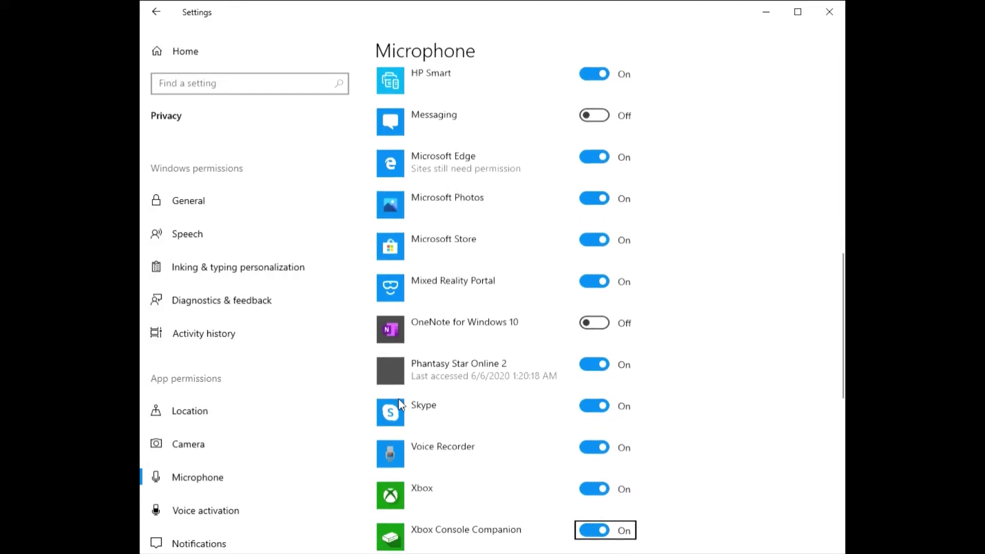
key(Tab)
key(Tab)
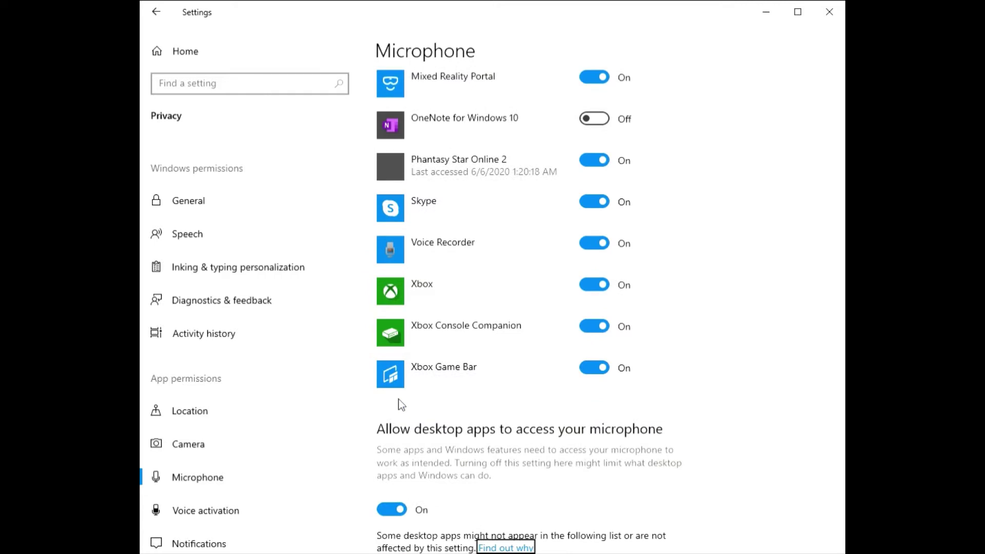
key(shift+Tab)
key(shift+Tab)
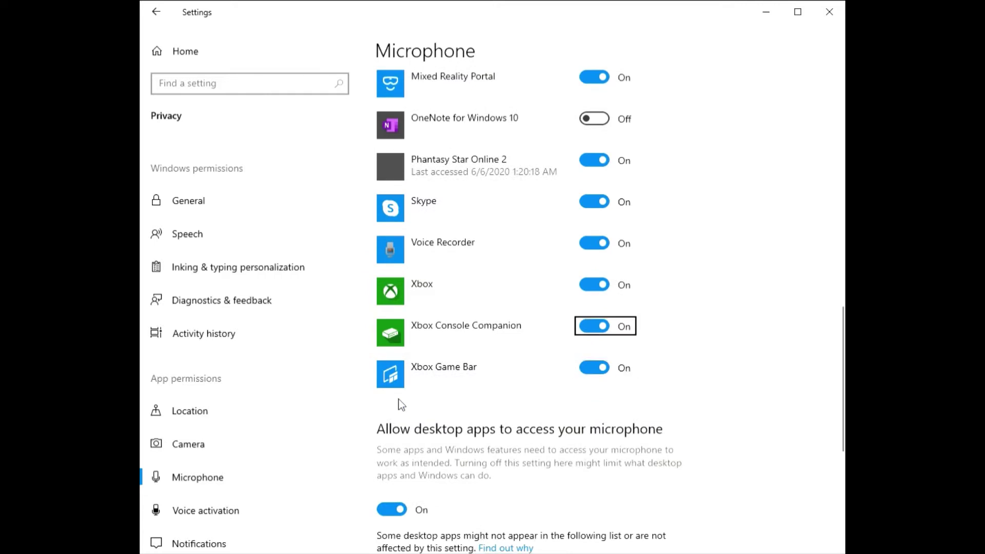
key(shift+Tab)
key(shift+Tab)
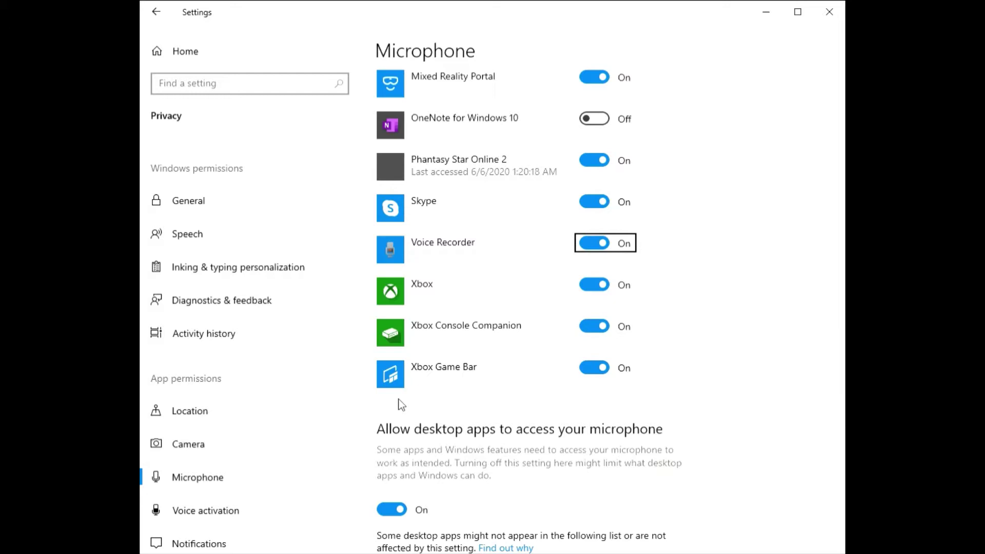
key(shift+Tab)
key(shift+Tab)
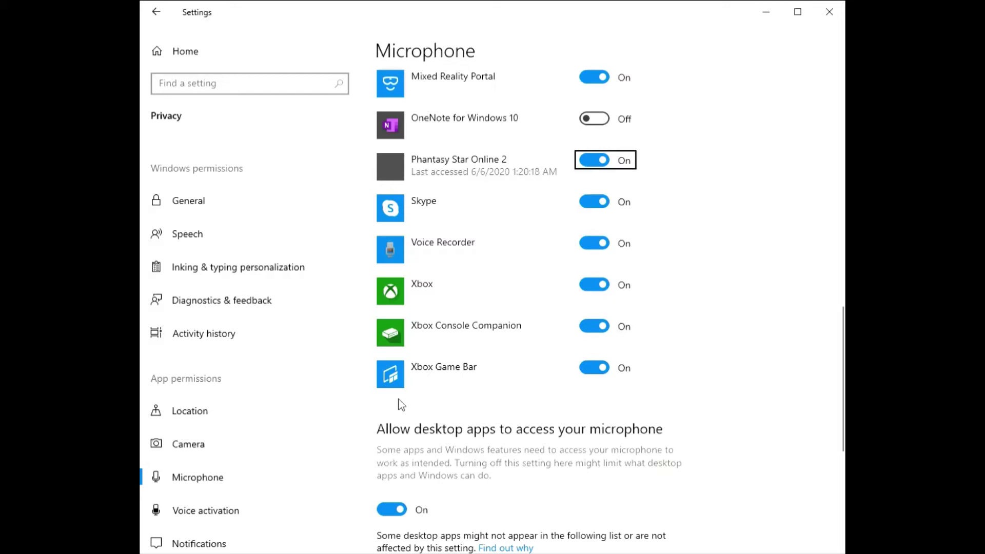
key(shift+Tab)
key(shift+Tab)
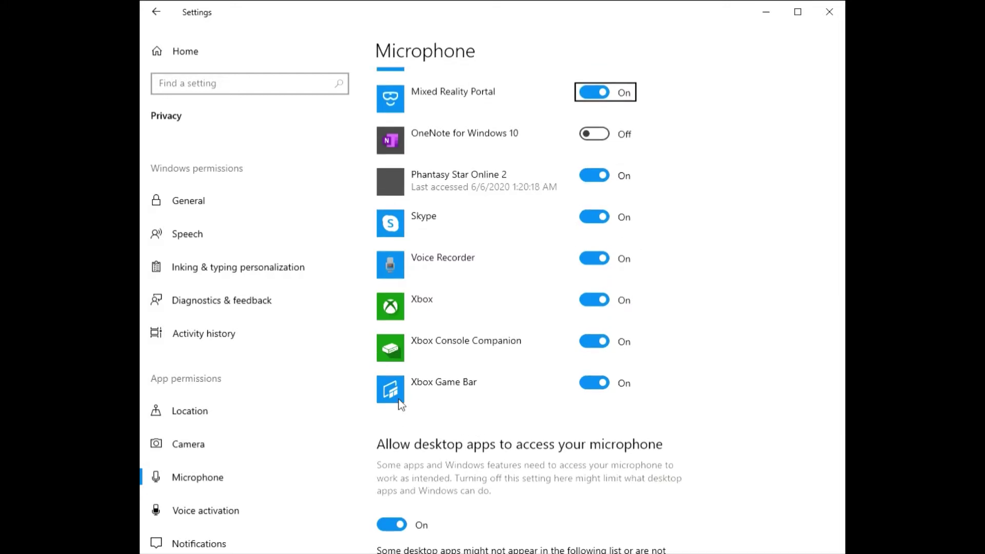
key(shift+Tab)
key(shift+Tab)
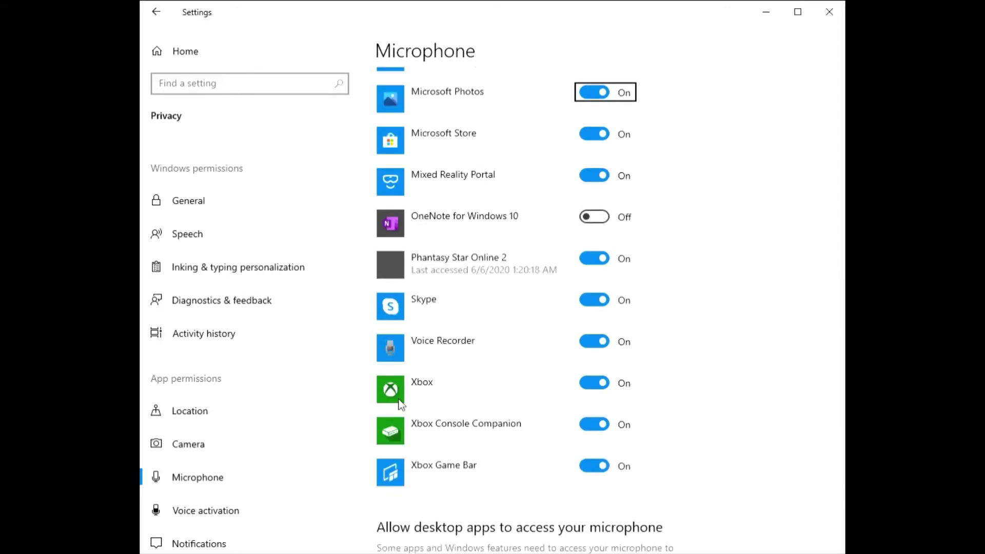
key(shift+Tab)
key(shift+Tab)
key(shift+Tab)
key(shift+Tab)
key(shift+Tab)
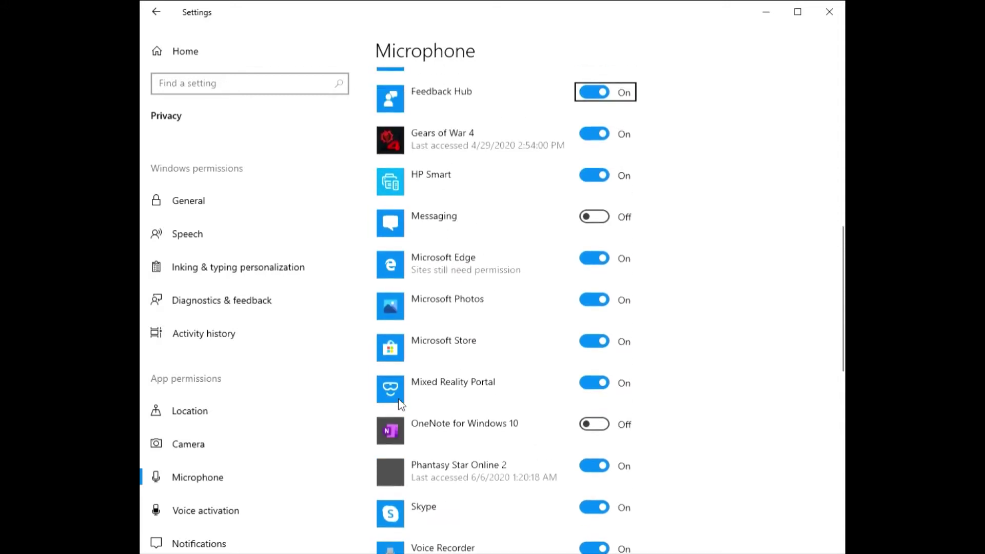
key(shift+Tab)
key(shift+Tab)
key(shift+Tab)
key(shift+Tab)
key(shift+Tab)
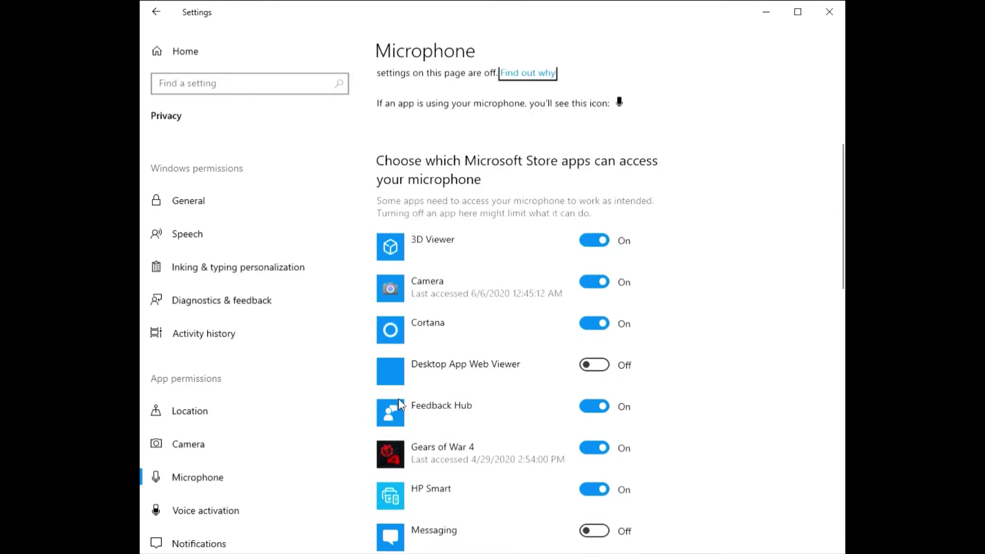
key(shift+Tab)
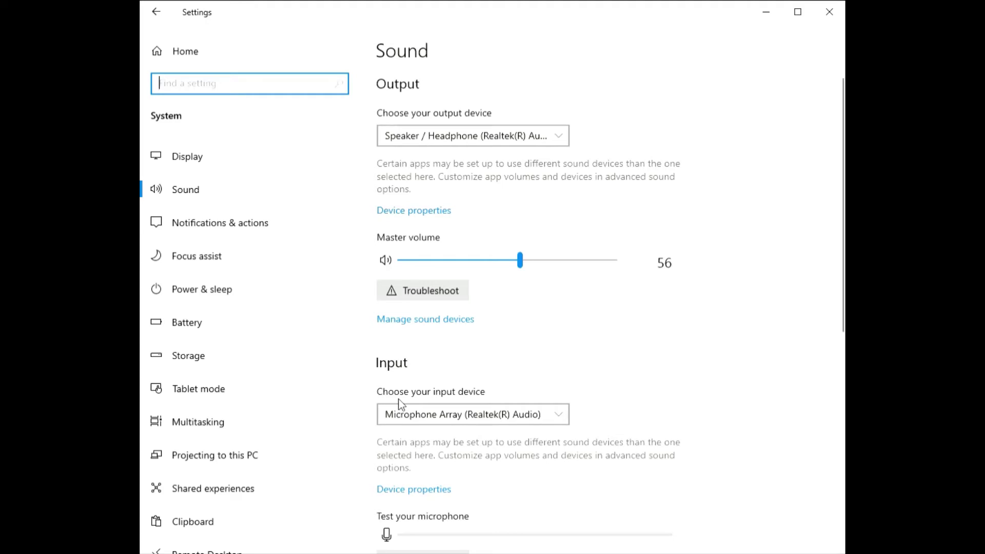
Browse the System category list, then go back to Settings Home
key(Tab)
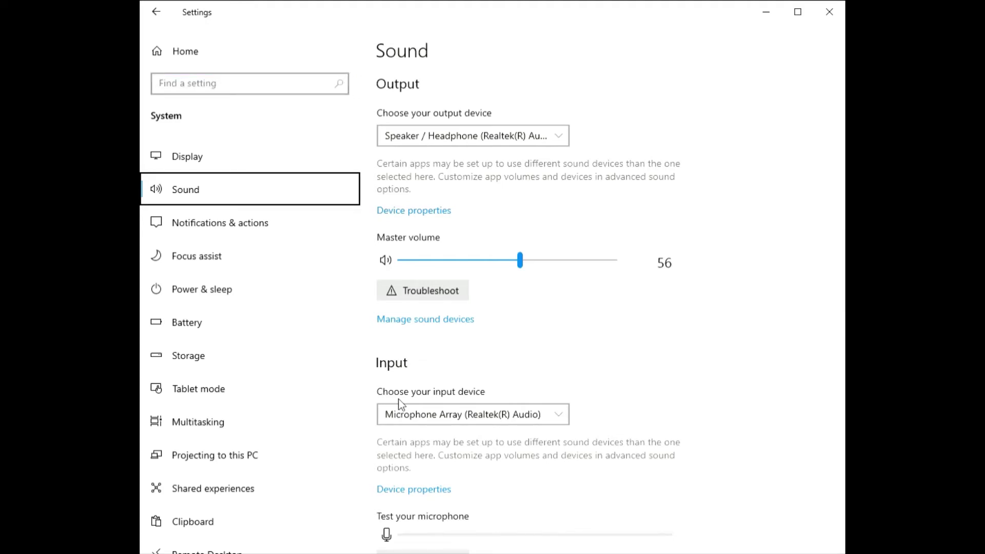
key(Down)
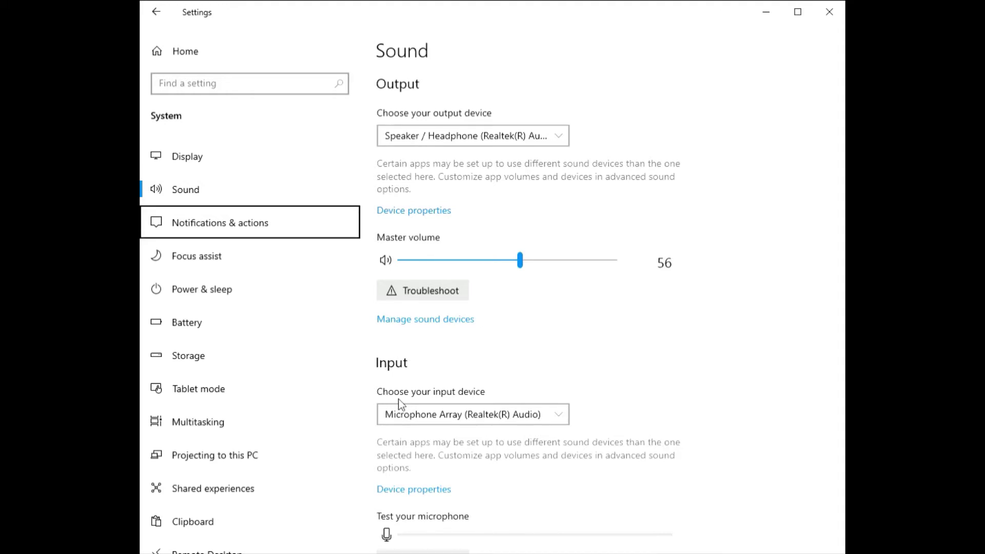
key(Down)
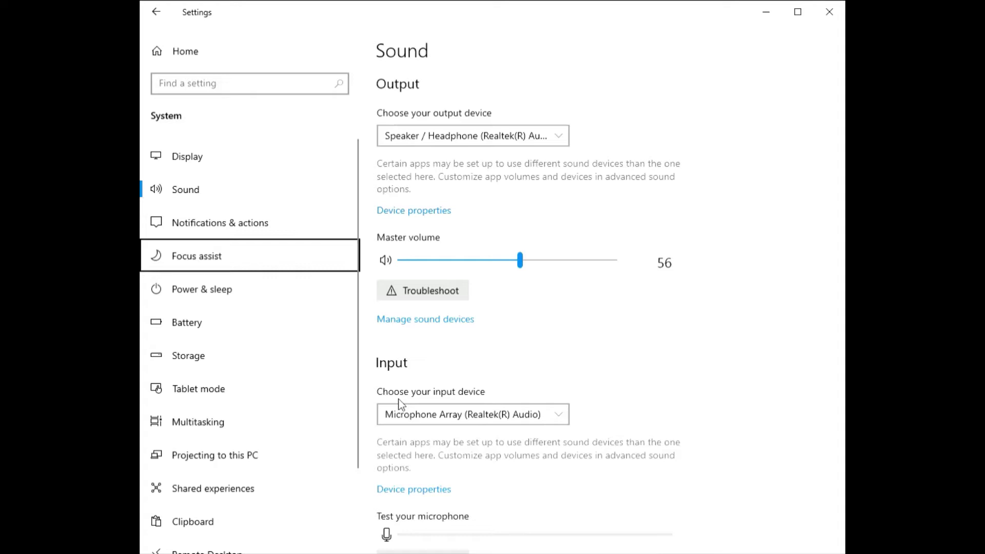
key(Up)
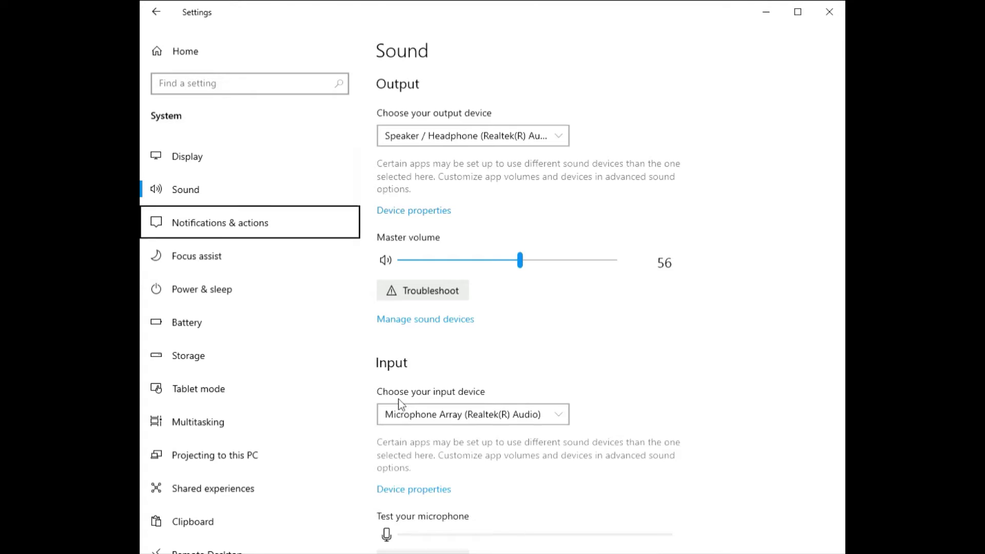
key(Up)
key(Up)
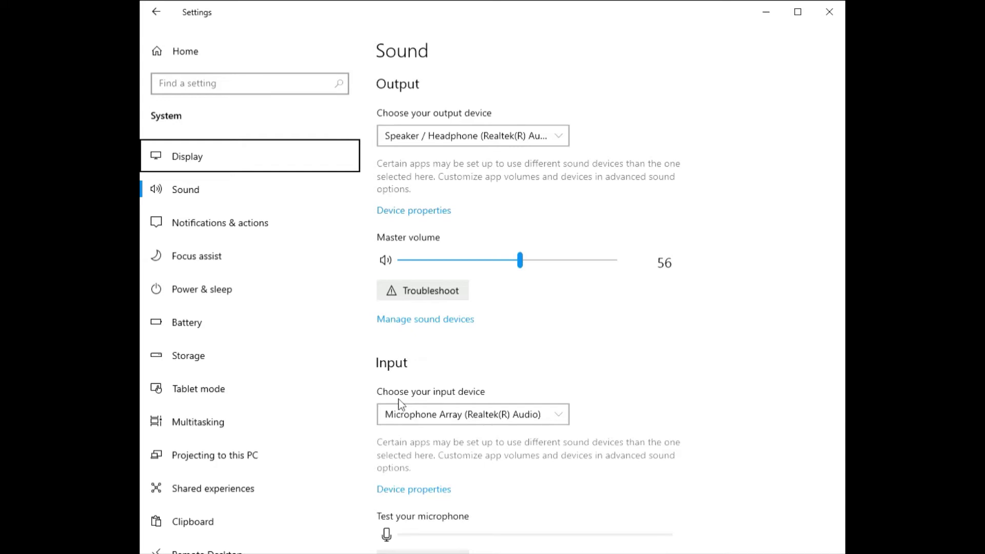
key(Down)
key(Down)
key(Down)
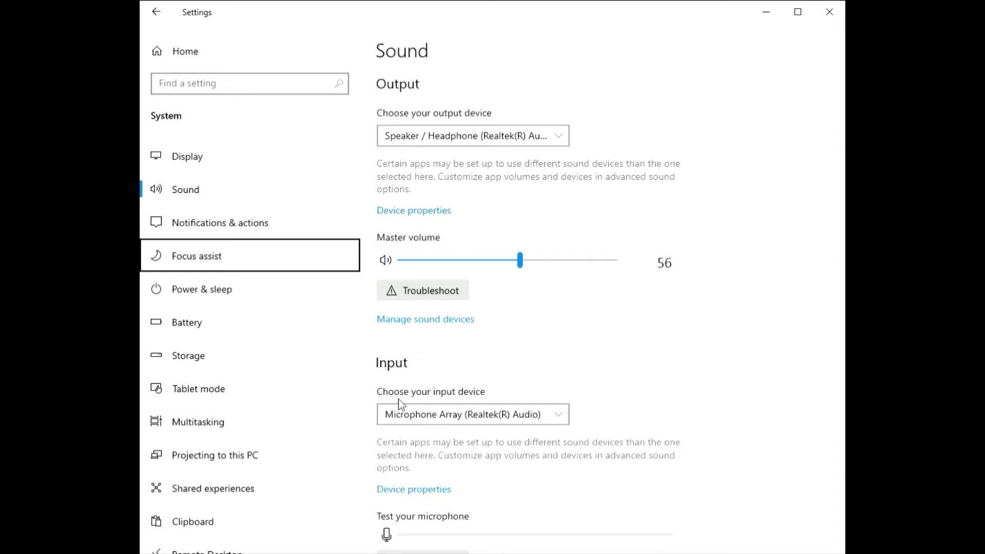
key(alt+Left)
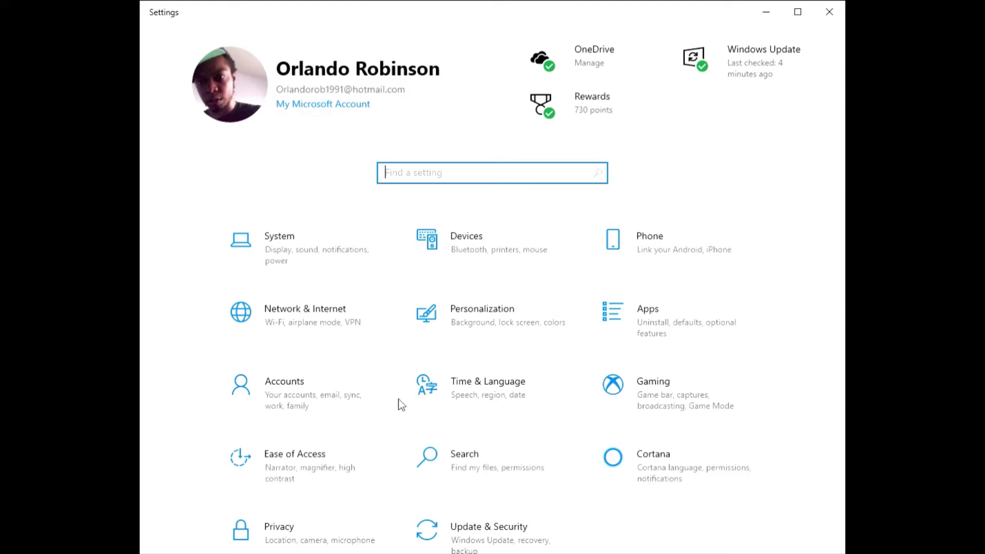
Move focus from the search box onto the Settings category tiles
key(Tab)
key(Down)
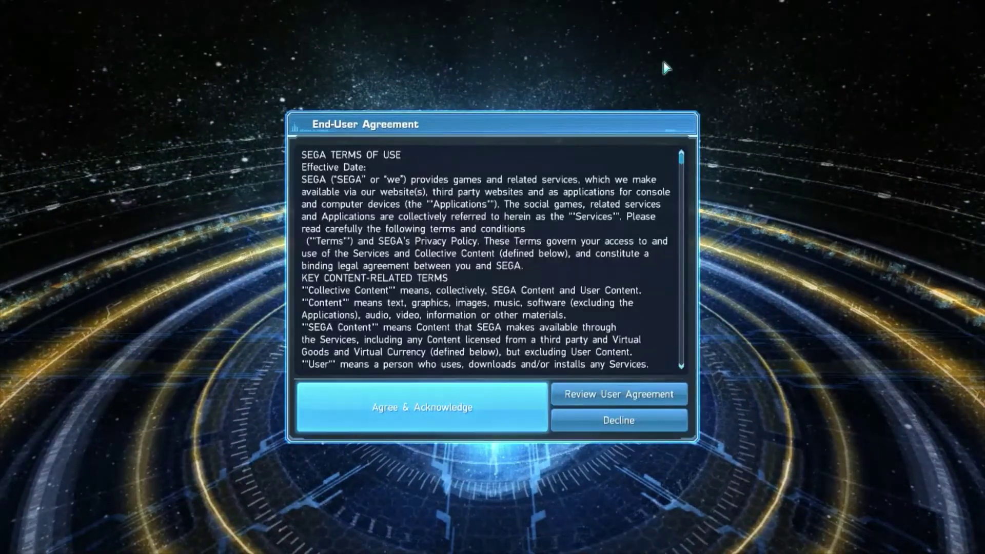
Accept the agreement, connect to Ship 02: Ur and start with the first character
key(Return)
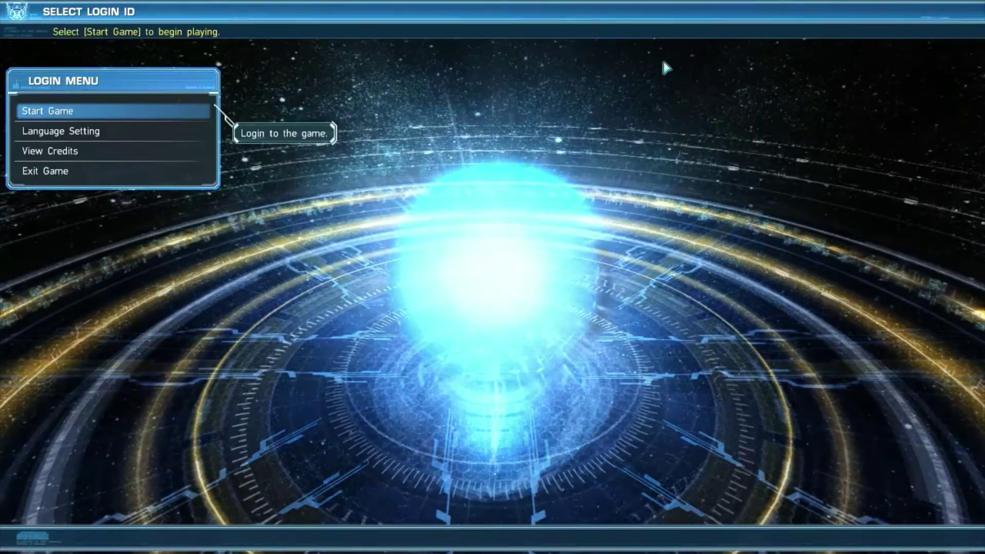
key(Return)
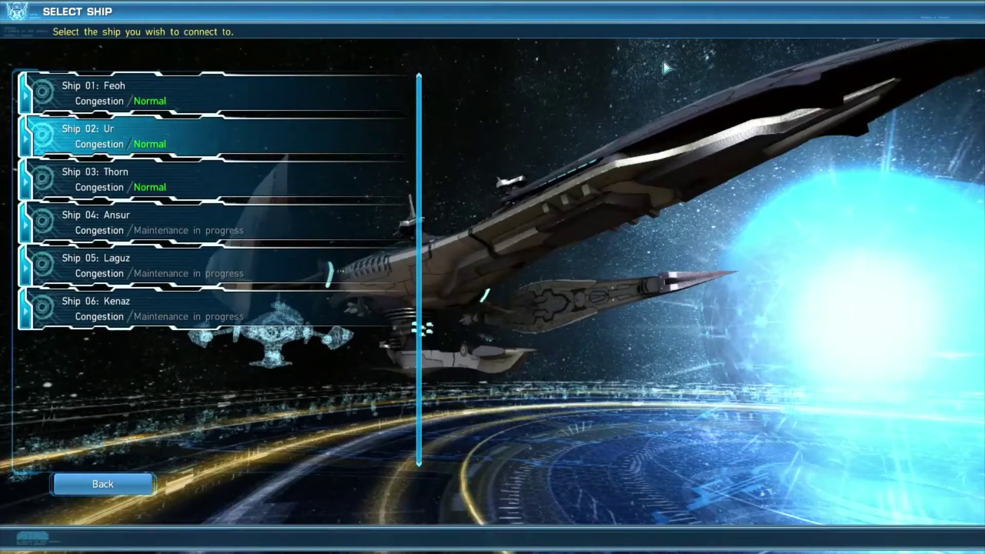
key(Return)
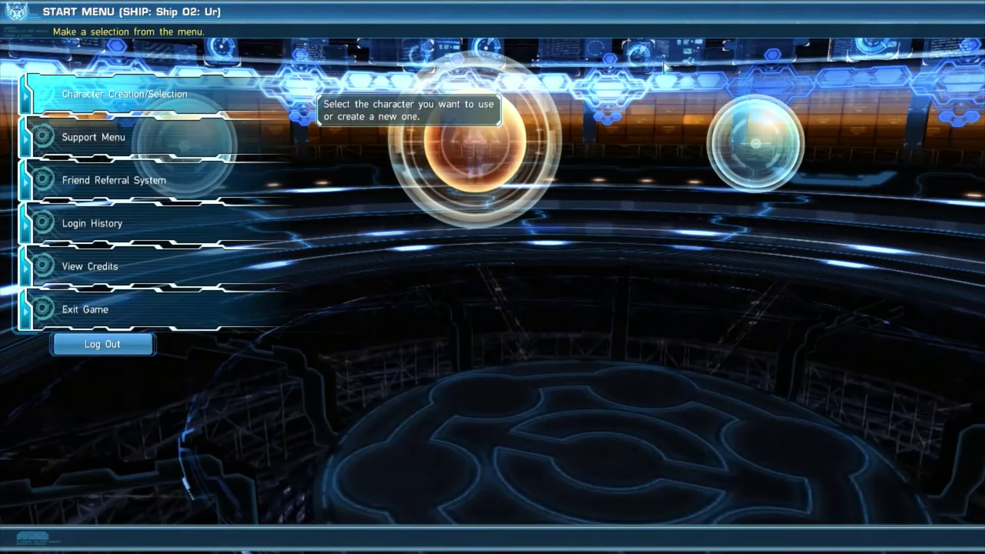
key(Return)
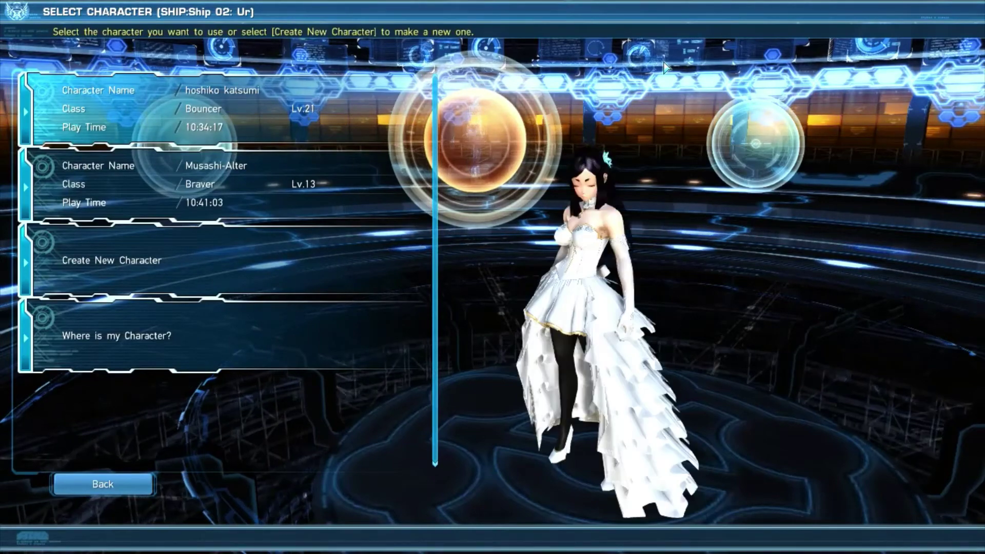
key(Return)
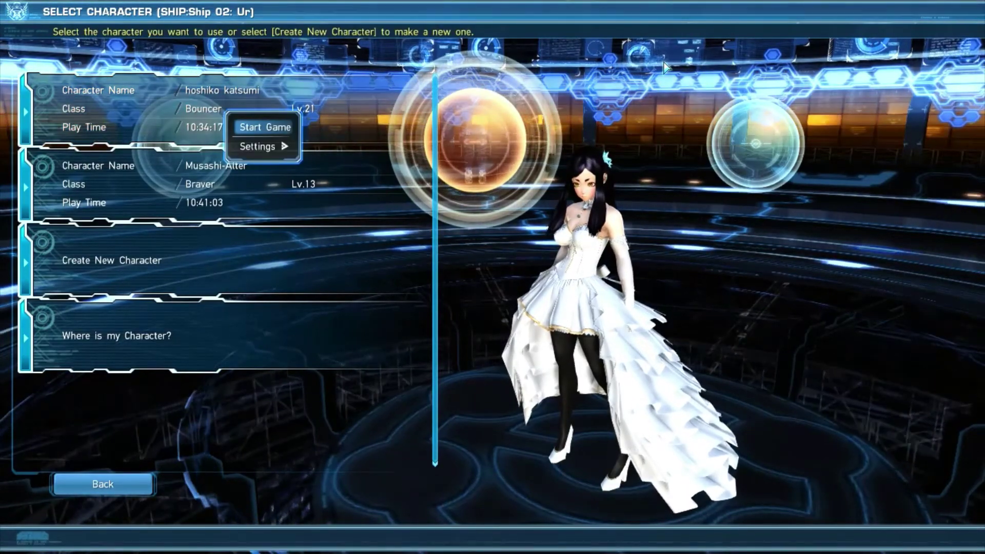
key(Return)
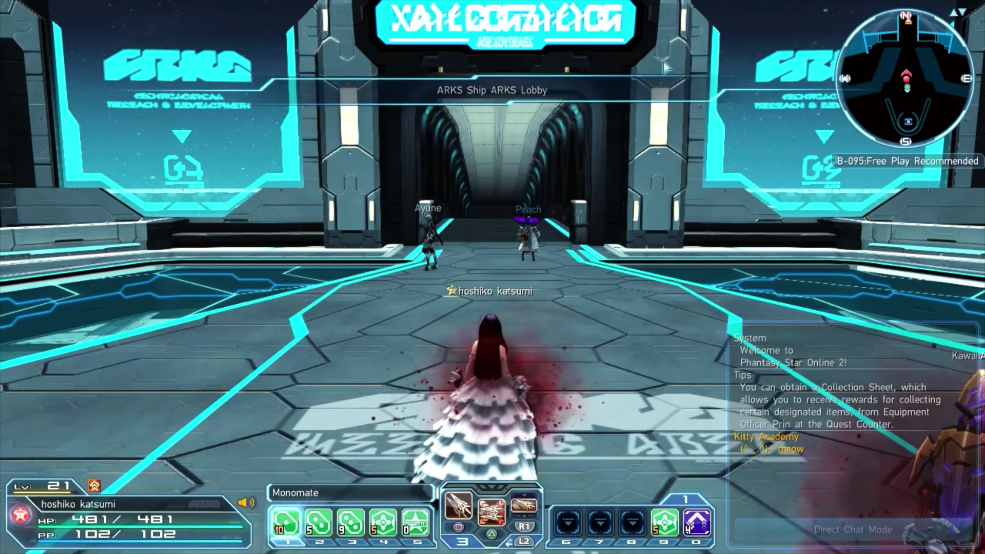
Open Options from the System entry of the main menu
key(Escape)
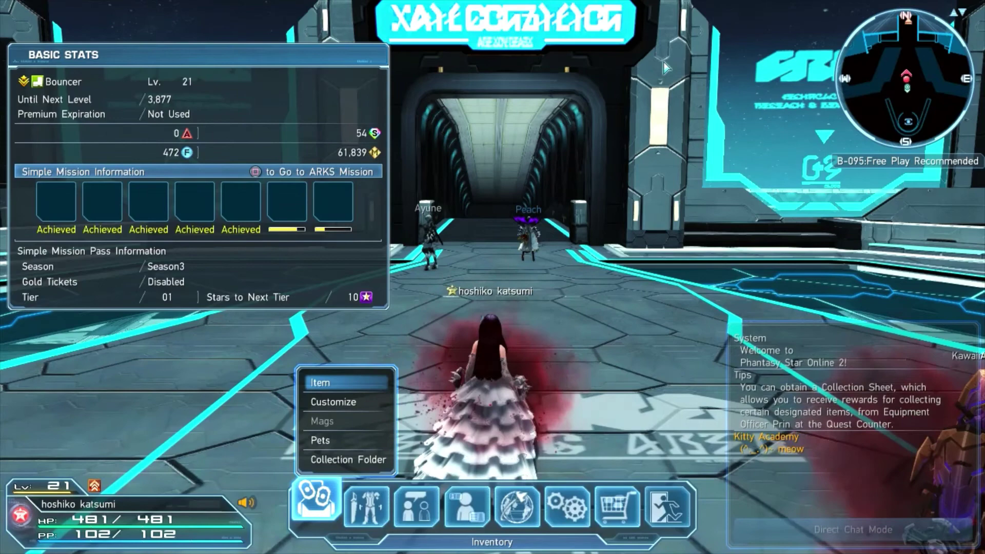
key(Right)
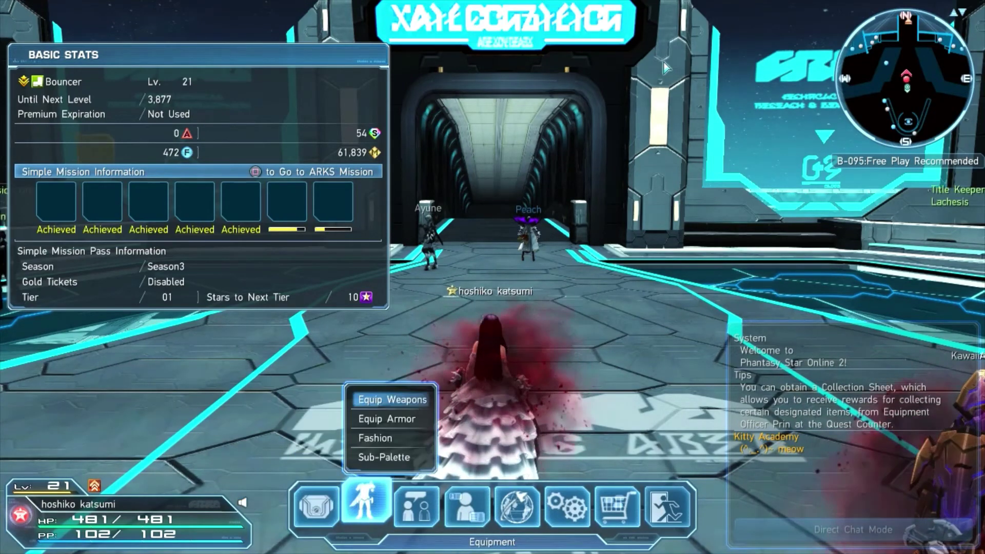
key(Right)
key(Right)
key(Right)
key(Right)
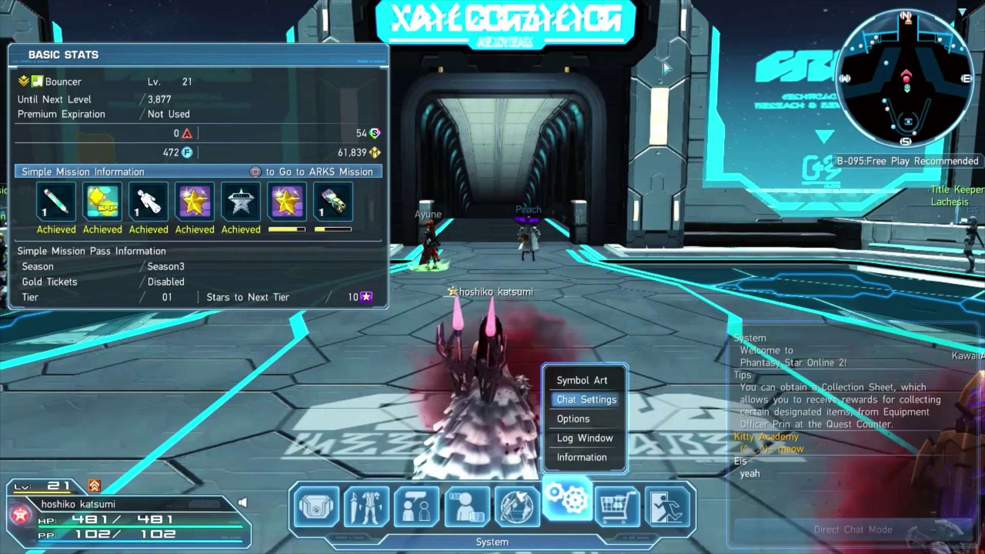
key(Down)
key(Up)
key(Down)
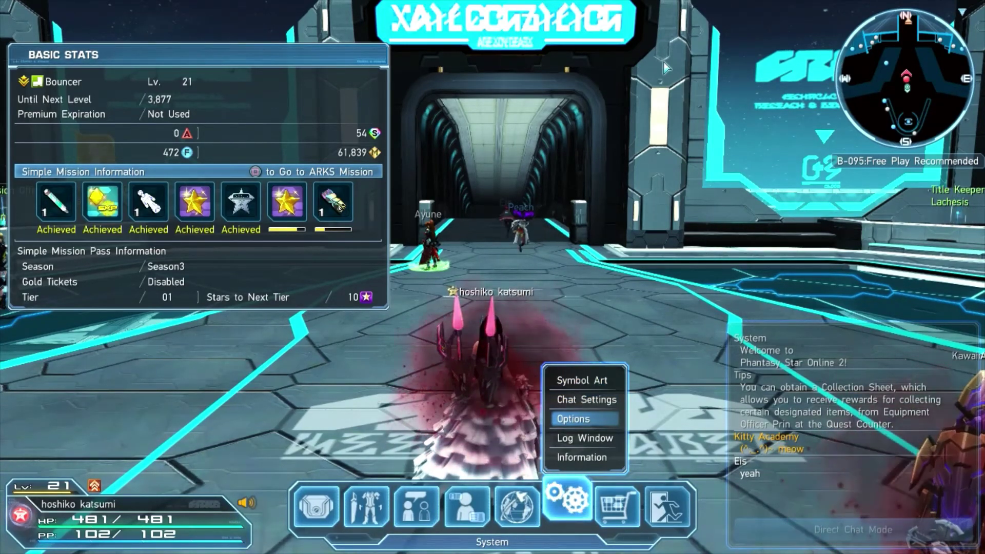
key(Return)
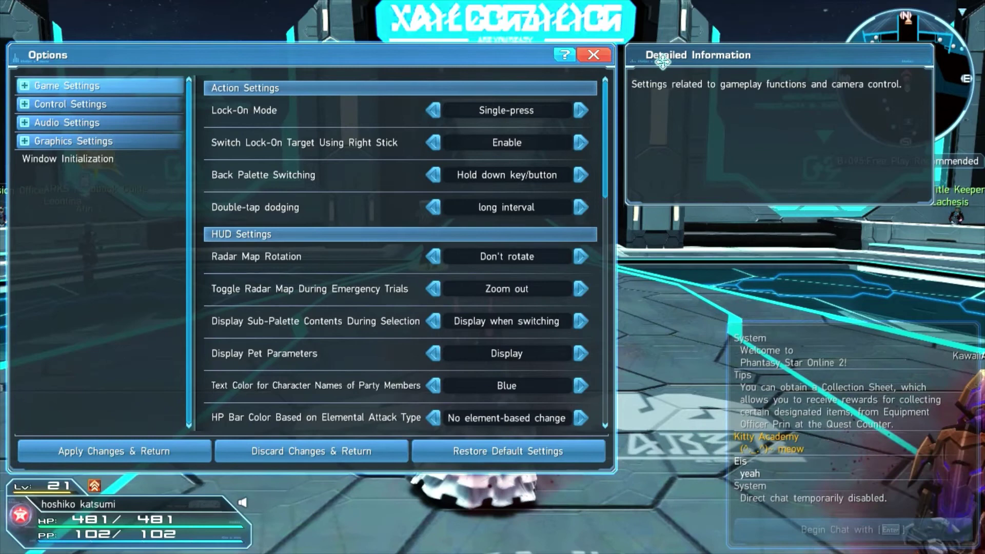
Expand Game Settings and enter the Chat Settings option list
key(Return)
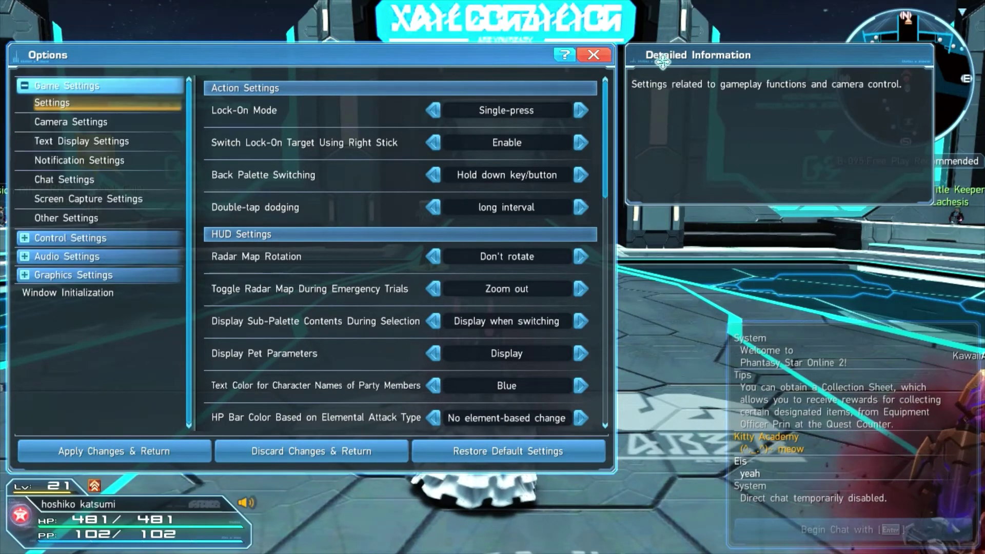
key(Return)
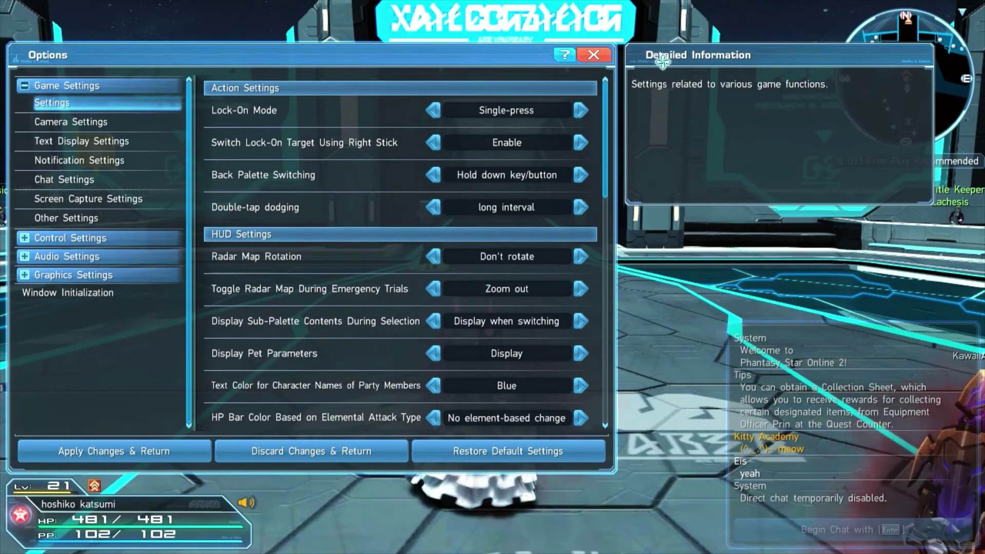
key(Down)
key(Down)
key(Down)
key(Down)
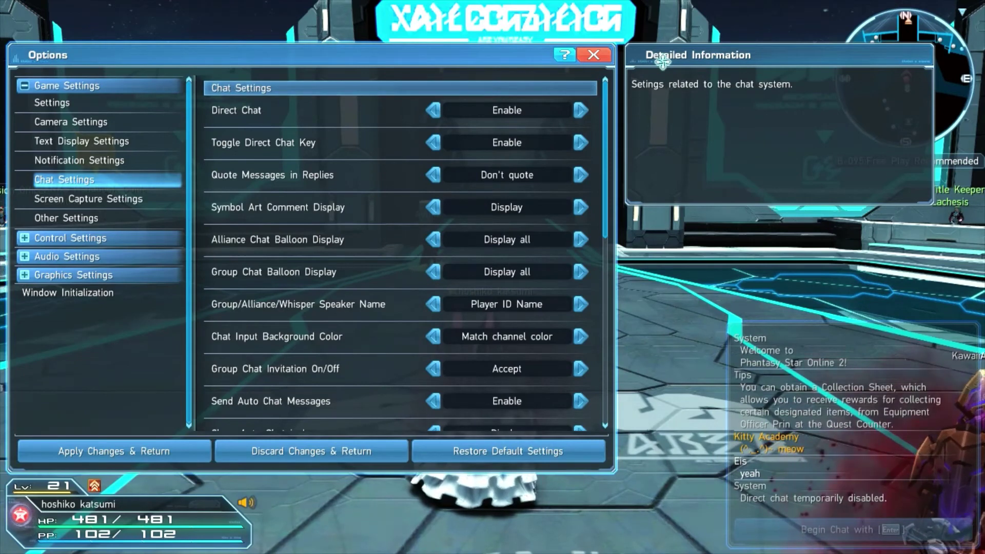
key(Return)
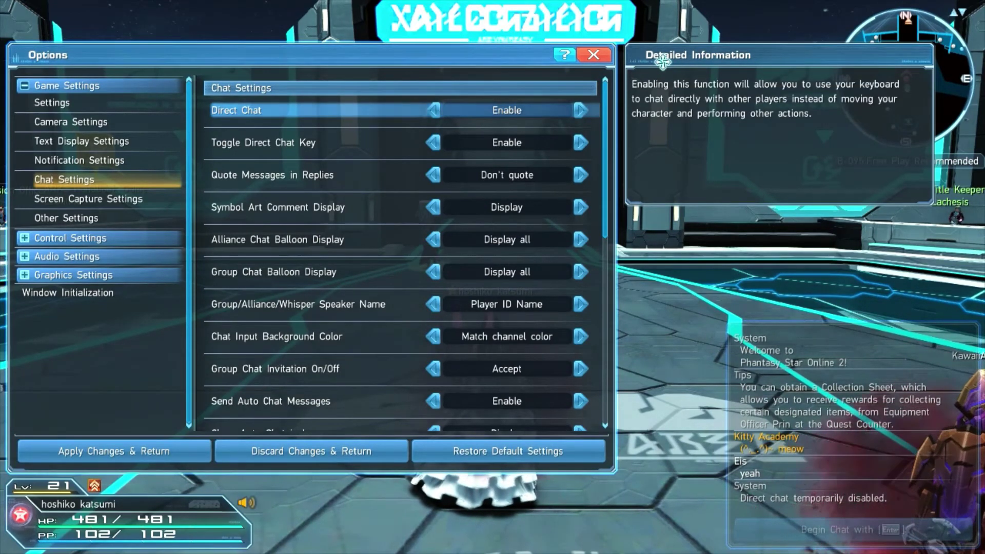
Set Voice Chat Settings to Use, then move down to Window Initialization
key(Down)
key(Down)
key(Down)
key(Down)
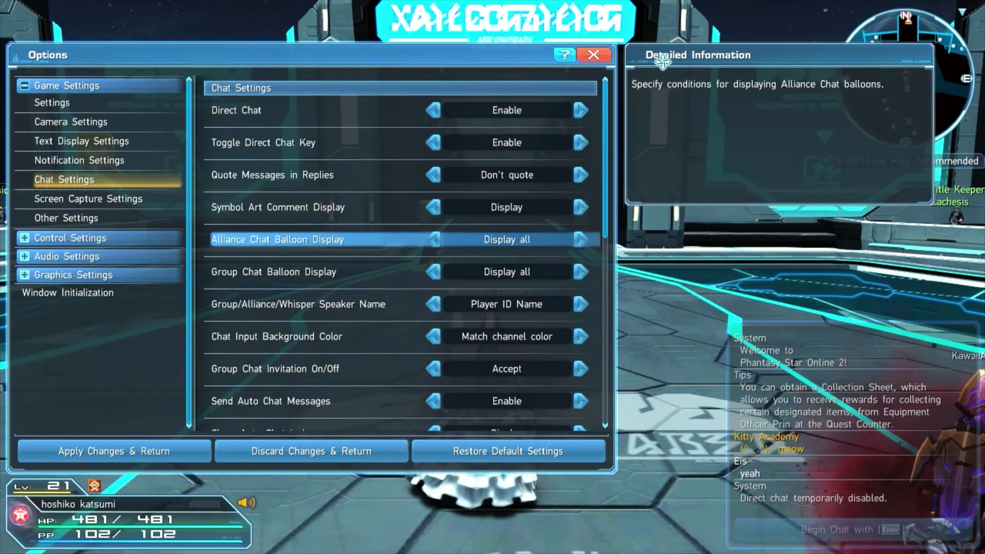
key(Down)
key(Down)
key(Down)
key(Down)
key(Down)
key(Down)
key(Down)
key(Down)
key(Down)
key(Down)
key(Down)
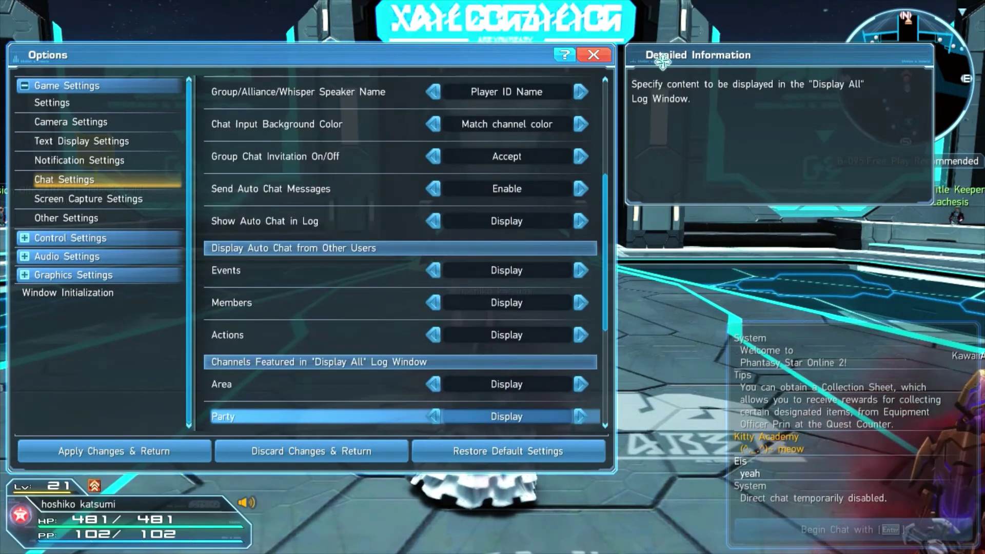
key(Down)
key(Down)
key(Down)
key(Down)
key(Down)
key(Down)
key(Up)
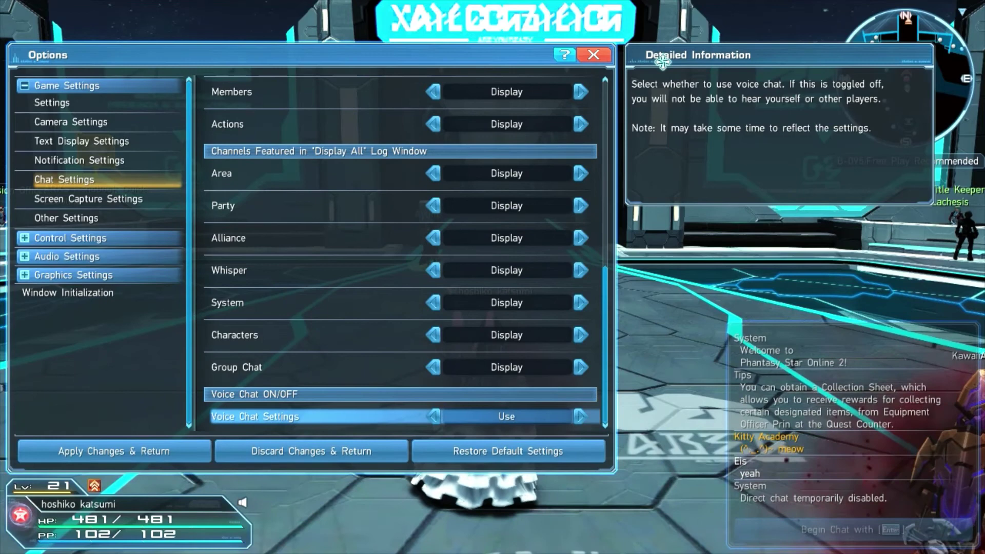
key(Down)
key(Up)
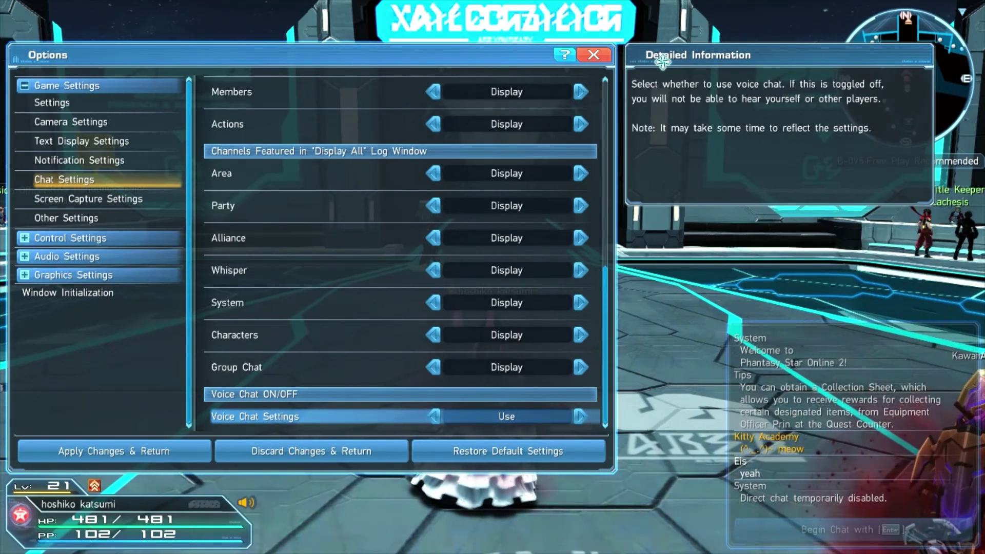
key(Escape)
key(Down)
Initialize window positions, apply changes, close the menu and disable direct chat
key(Down)
key(Down)
key(Down)
key(Down)
key(Down)
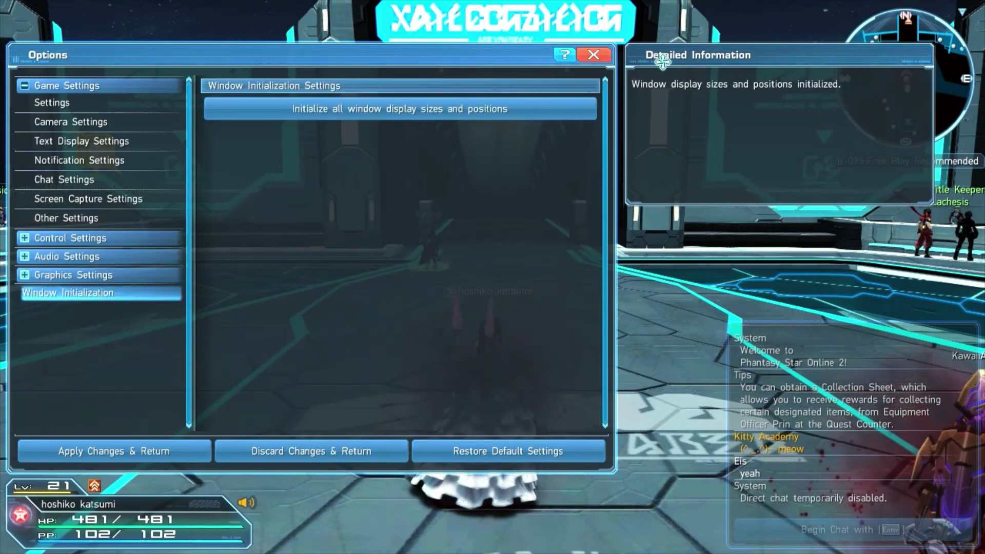
key(Down)
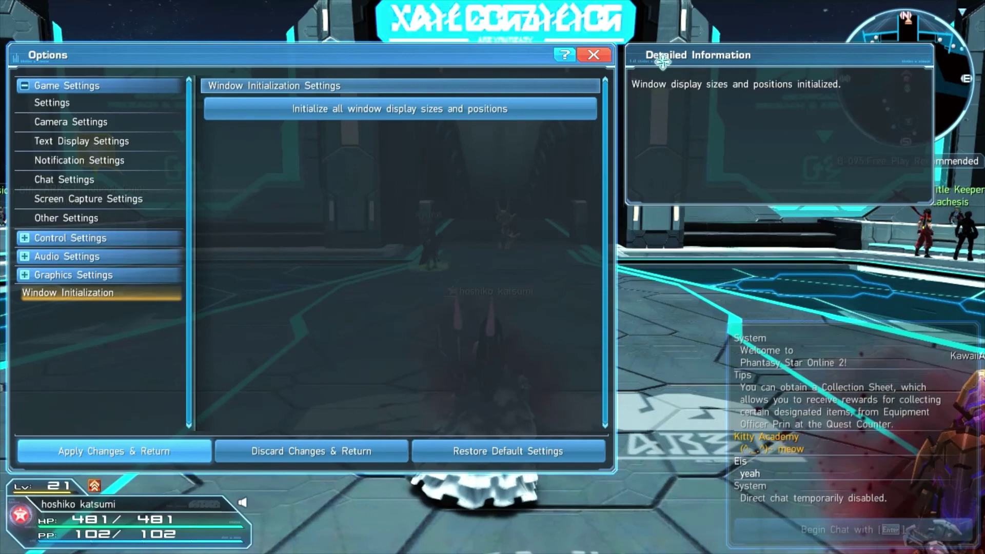
key(Return)
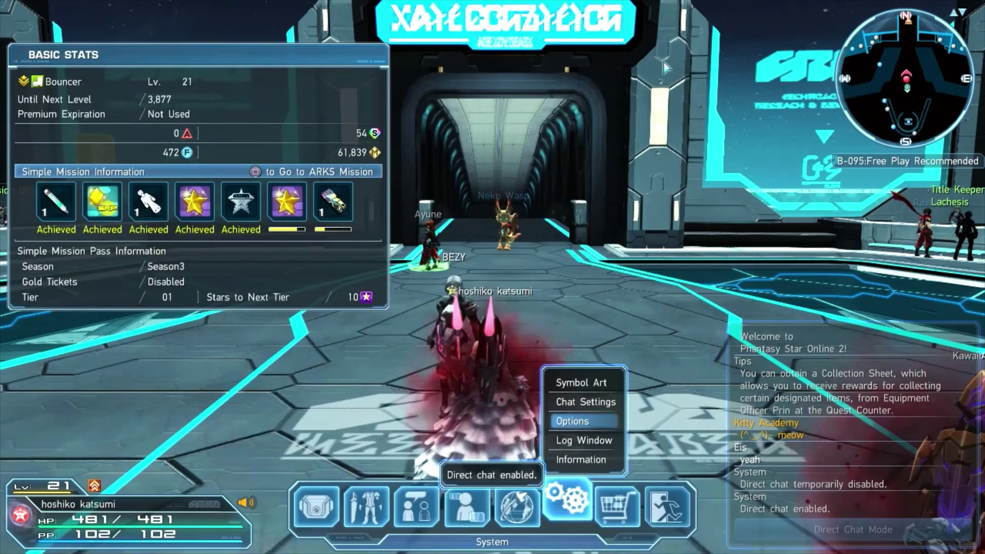
key(Escape)
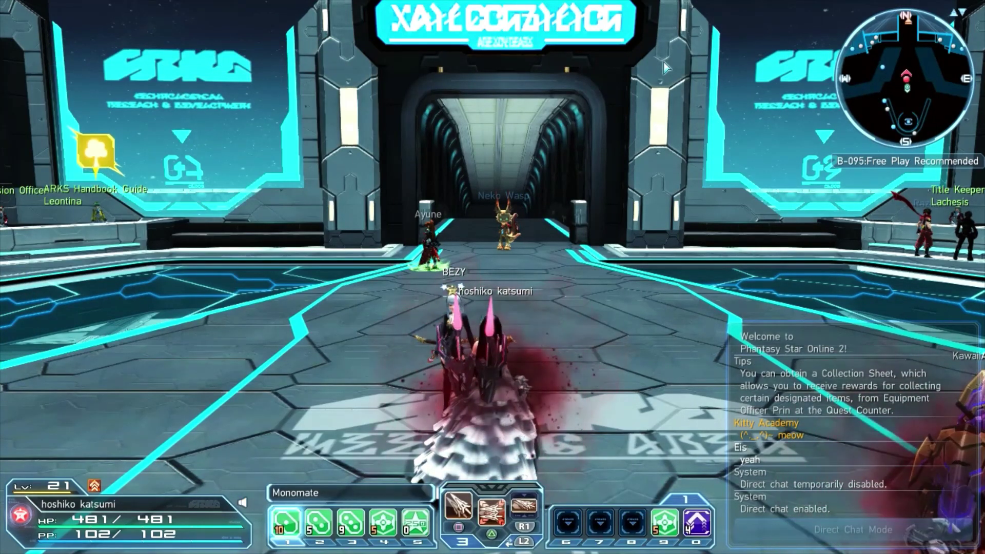
key(ctrl+Tab)
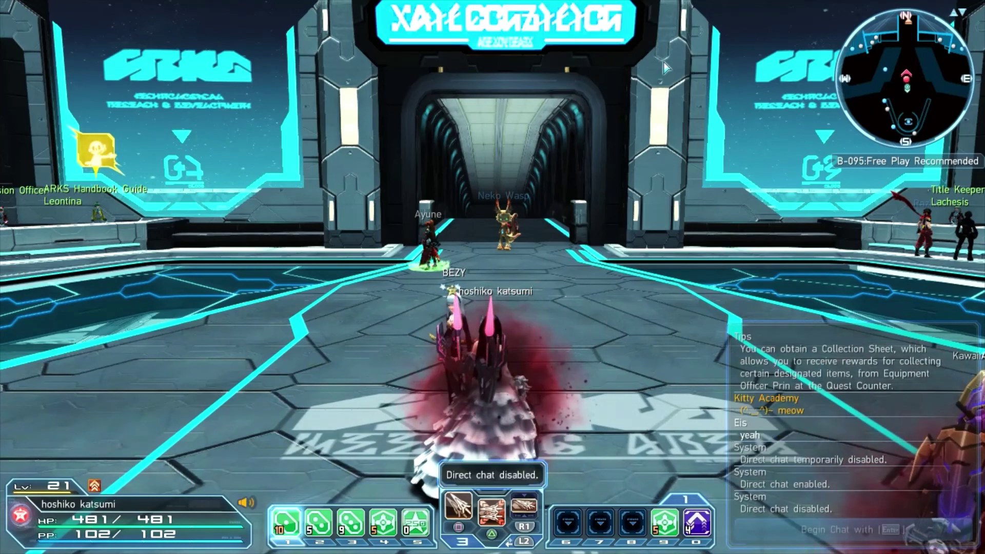